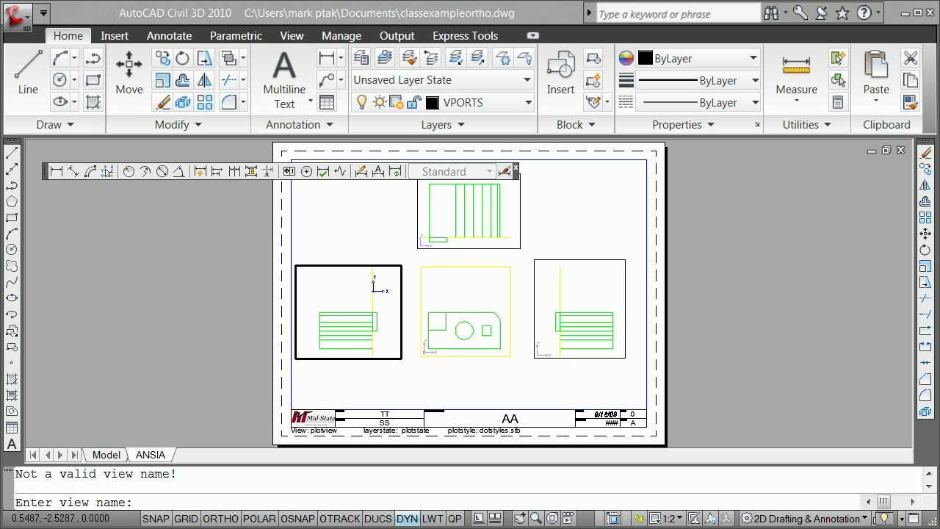
- Enter 'dldldld' as the view name and bring up the Model tab's context menu
{"action": "type", "text": "dldldld"}
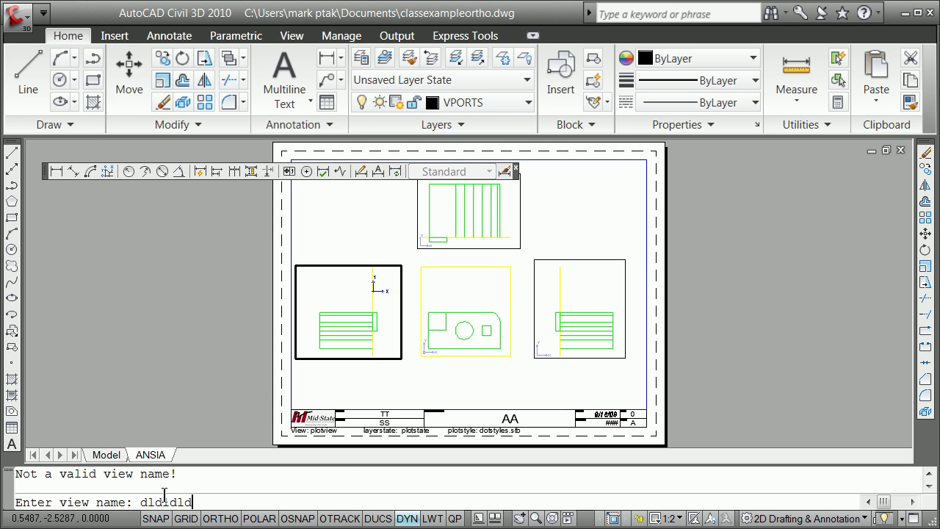
{"action": "key", "text": "Return"}
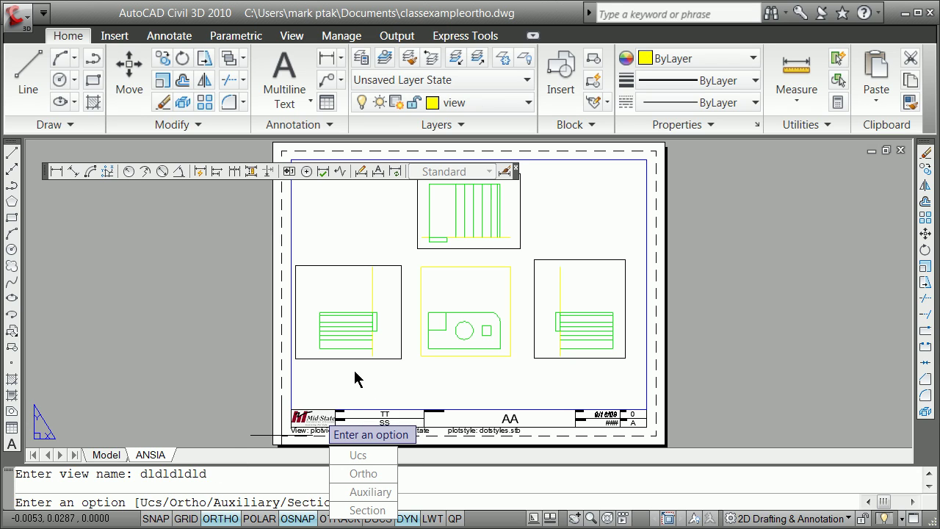
{"action": "right_click", "coordinate": [95, 459]}
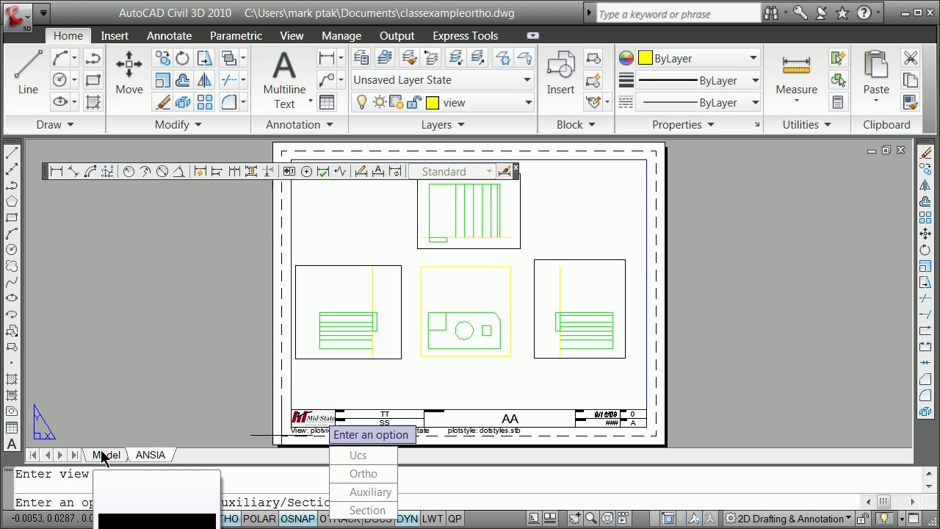
- Abandon the view prompt by switching to model space, zooming around the part
{"action": "left_click", "coordinate": [107, 455]}
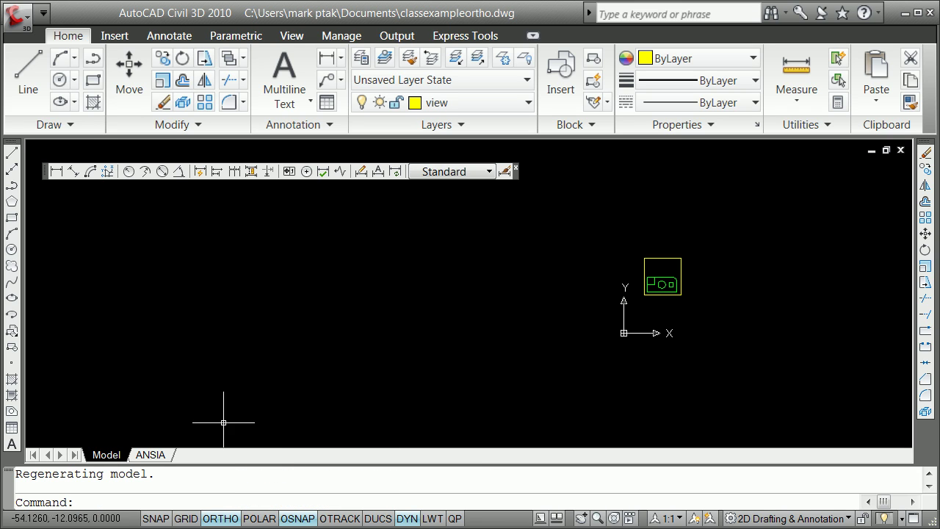
{"action": "scroll", "coordinate": [624, 273], "scroll_direction": "up", "scroll_amount": 6}
{"action": "scroll", "coordinate": [817, 320], "scroll_direction": "down", "scroll_amount": 4}
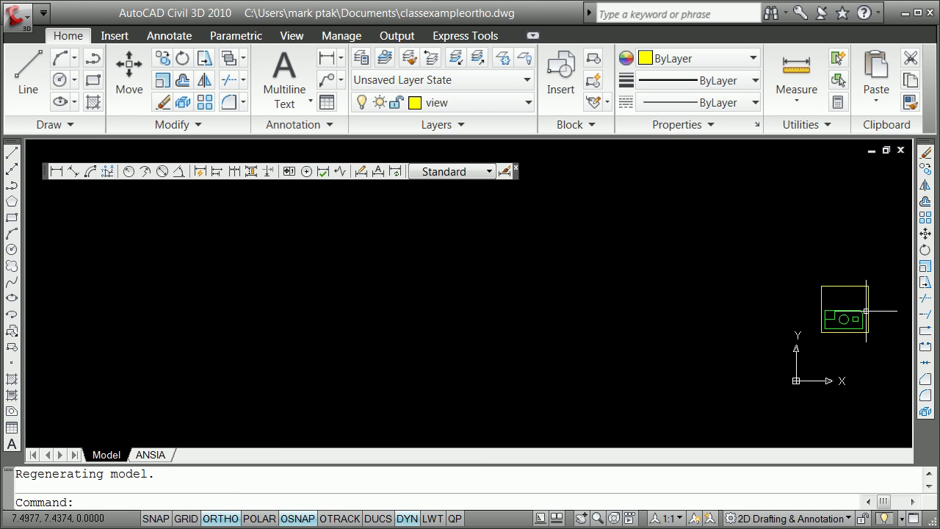
{"action": "scroll", "coordinate": [838, 320], "scroll_direction": "up", "scroll_amount": 5}
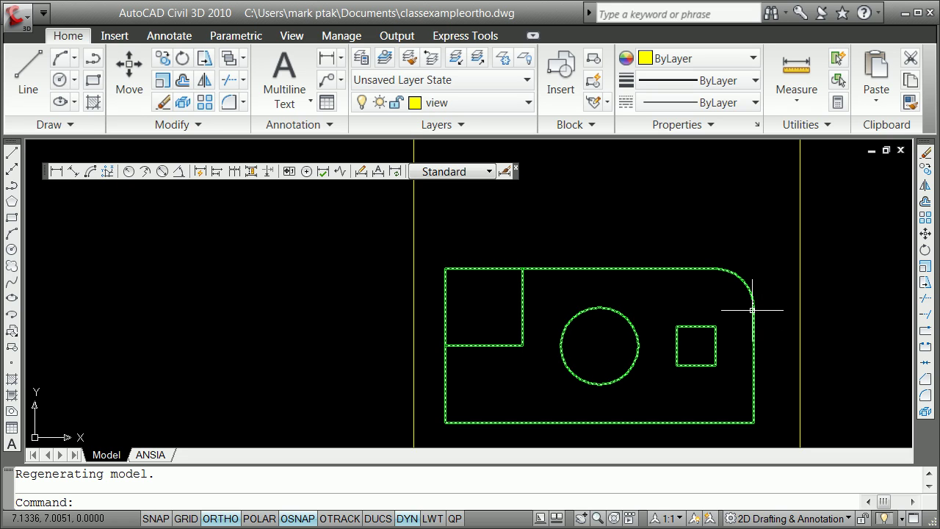
{"action": "scroll", "coordinate": [615, 323], "scroll_direction": "down", "scroll_amount": 3}
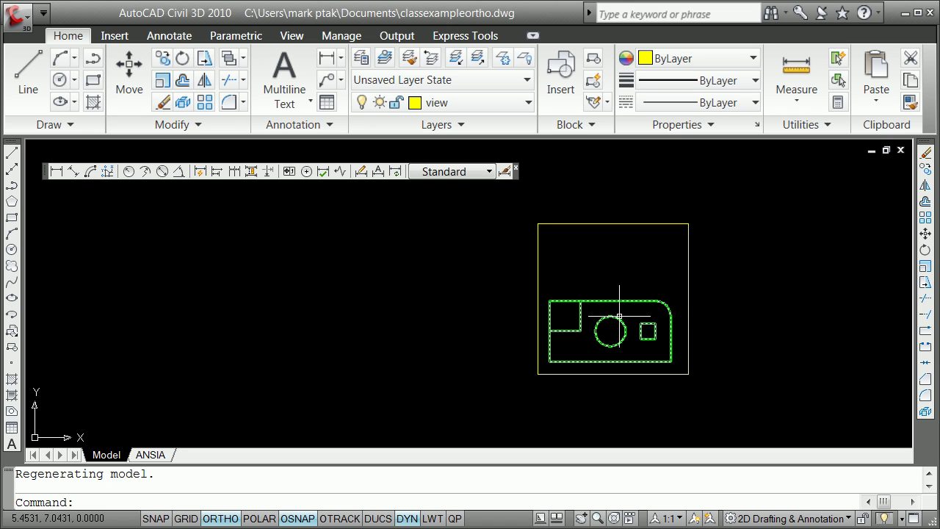
- Apply the VPOINT 1,1,1 isometric view, then undo back to the flat top view
{"action": "type", "text": "vpoint"}
{"action": "key", "text": "Return"}
{"action": "type", "text": "1,1,1"}
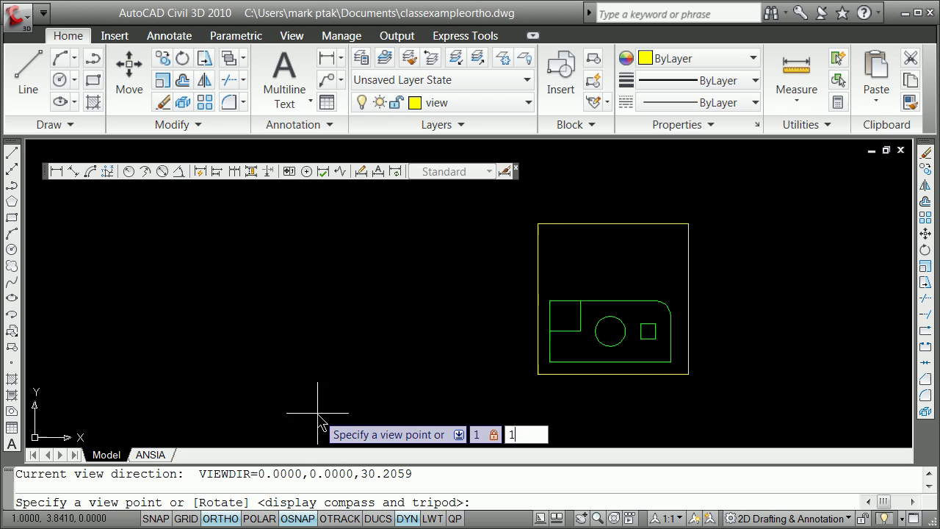
{"action": "key", "text": "Return"}
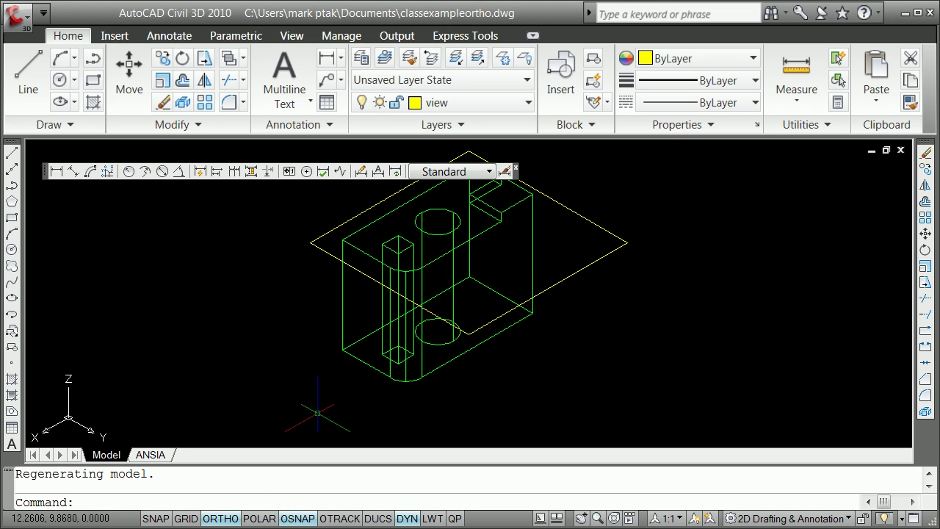
{"action": "type", "text": "u"}
{"action": "key", "text": "Return"}
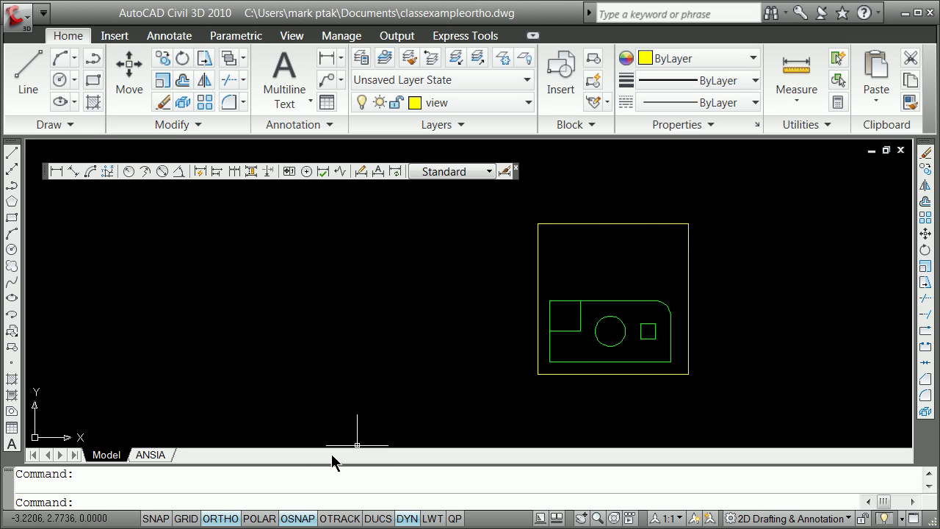
- Switch to the ANSIA paper layout showing the title block and orthographic views
{"action": "left_click", "coordinate": [152, 455]}
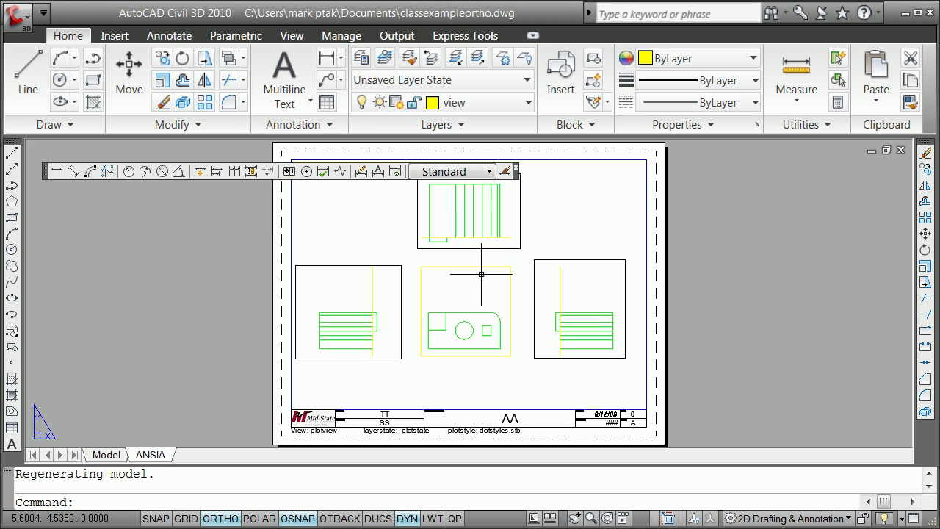
- Start a SOLVIEW auxiliary view, defining the inclined plane on the middle view's angled edge
{"action": "type", "text": "sol"}
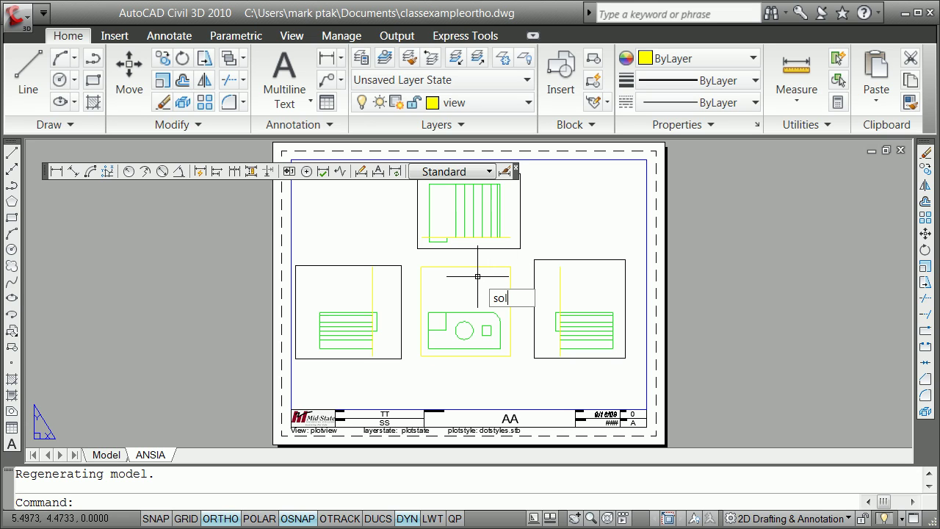
{"action": "type", "text": "view"}
{"action": "key", "text": "Return"}
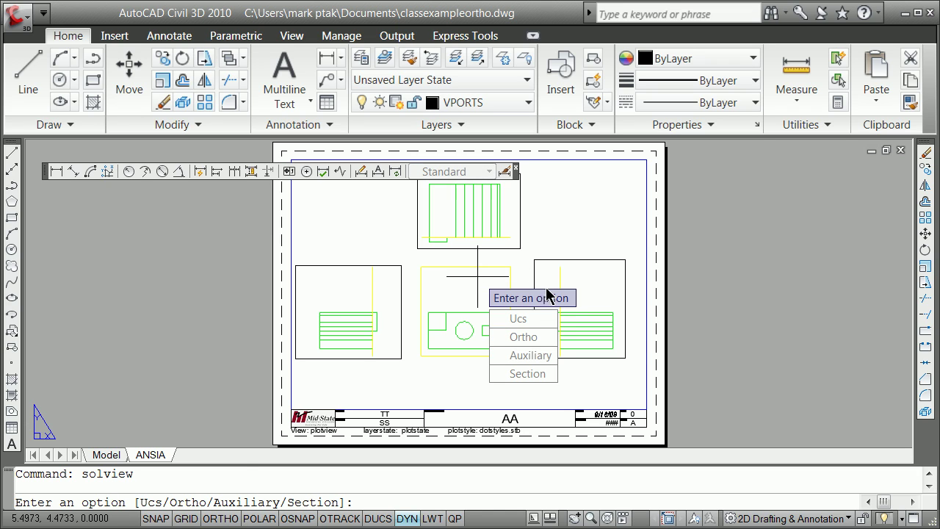
{"action": "left_click", "coordinate": [536, 355]}
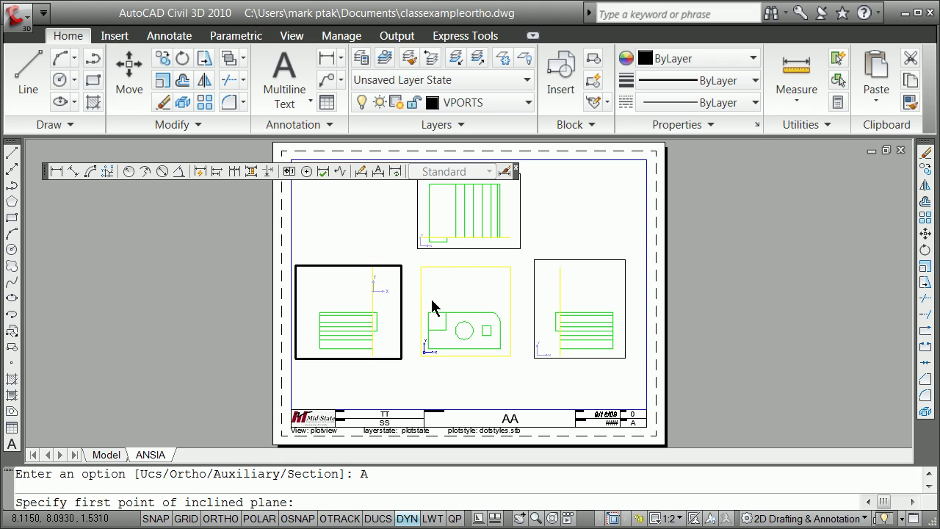
{"action": "left_click", "coordinate": [462, 296]}
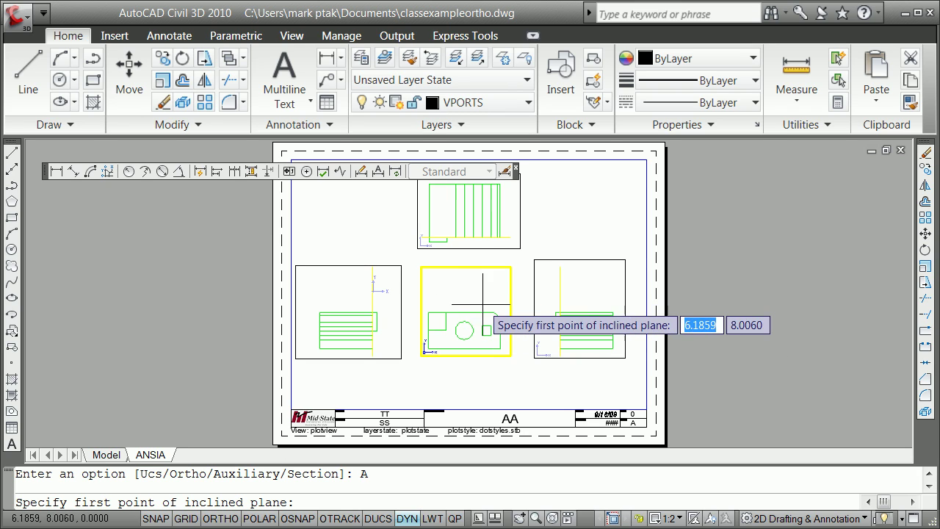
{"action": "left_click", "coordinate": [467, 293]}
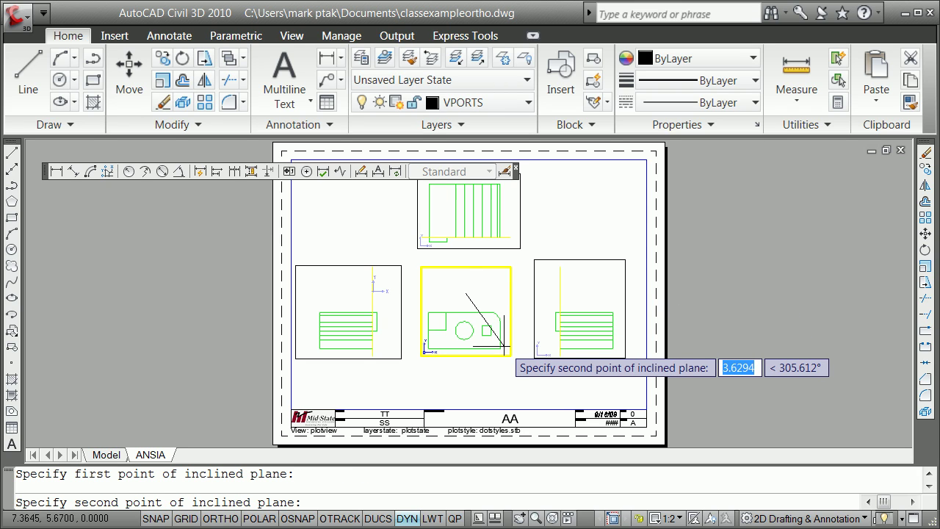
{"action": "left_click", "coordinate": [508, 345]}
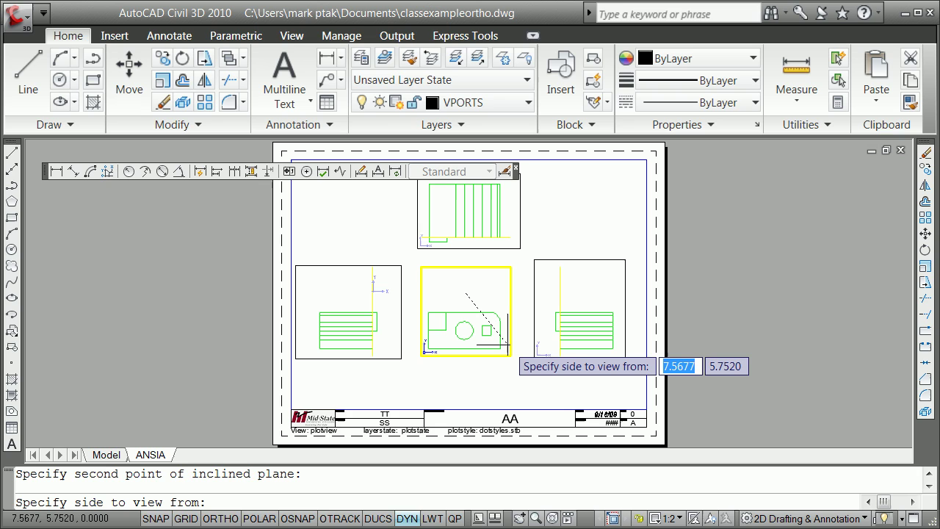
{"action": "left_click", "coordinate": [491, 297]}
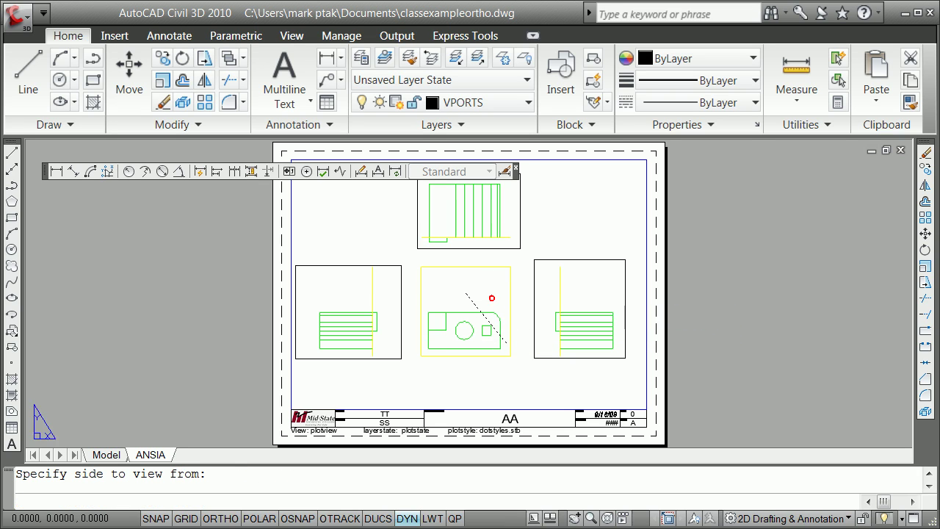
- Place and frame the auxiliary viewport in the upper-right sheet, naming it aux
{"action": "left_click", "coordinate": [590, 201]}
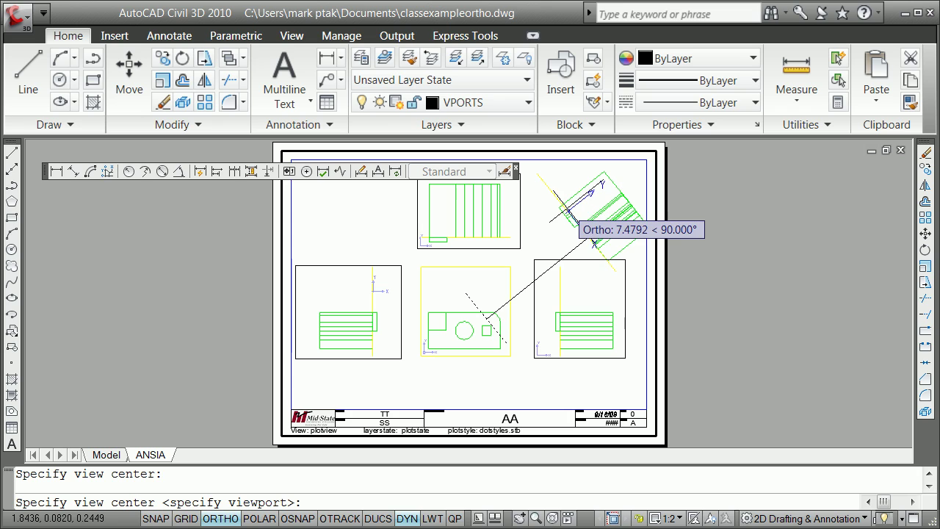
{"action": "key", "text": "Return"}
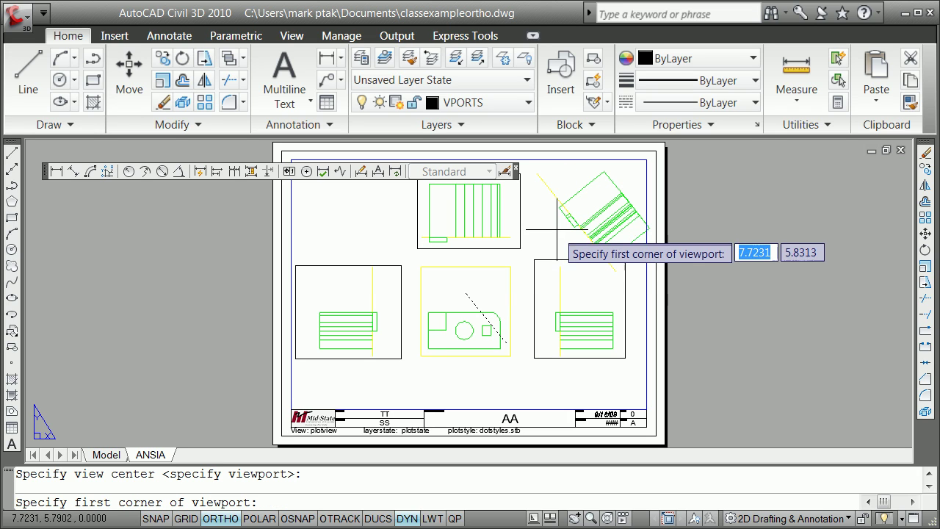
{"action": "left_click", "coordinate": [532, 257]}
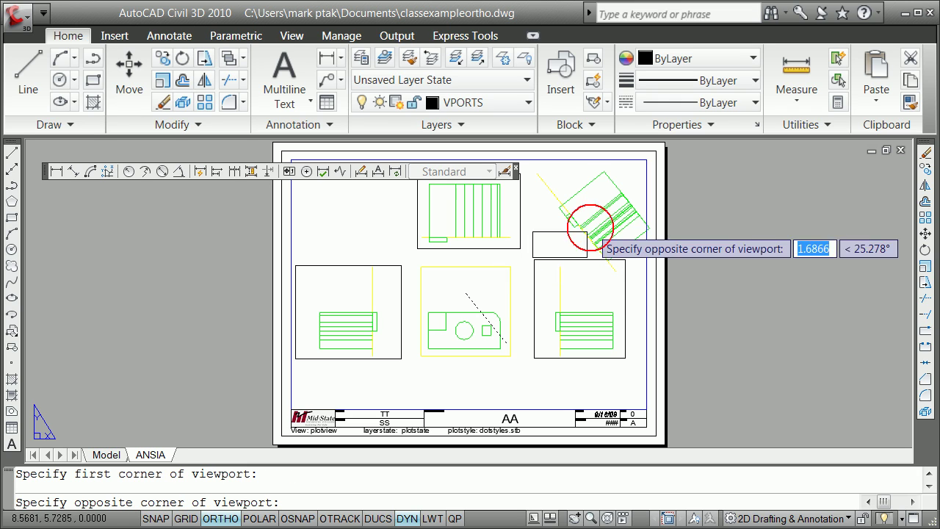
{"action": "left_click", "coordinate": [643, 170]}
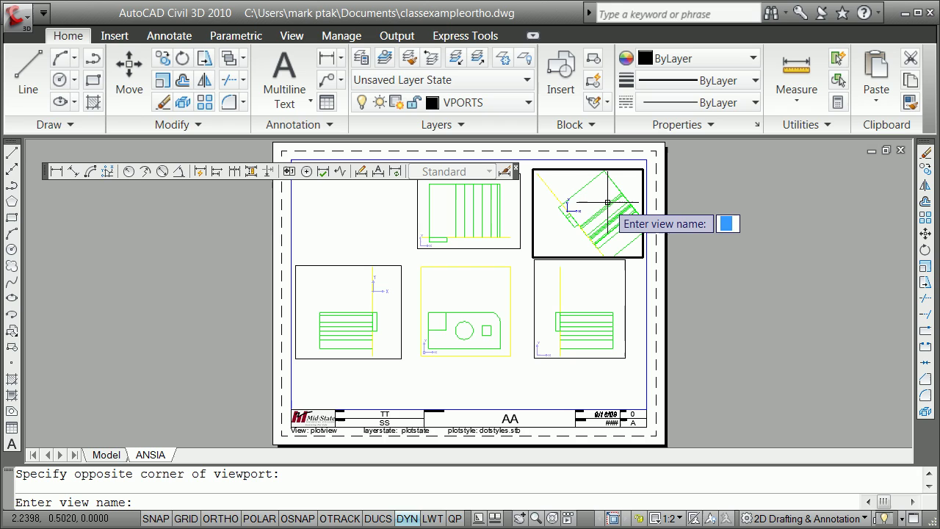
{"action": "type", "text": "s"}
{"action": "type", "text": "aux"}
{"action": "key", "text": "Return"}
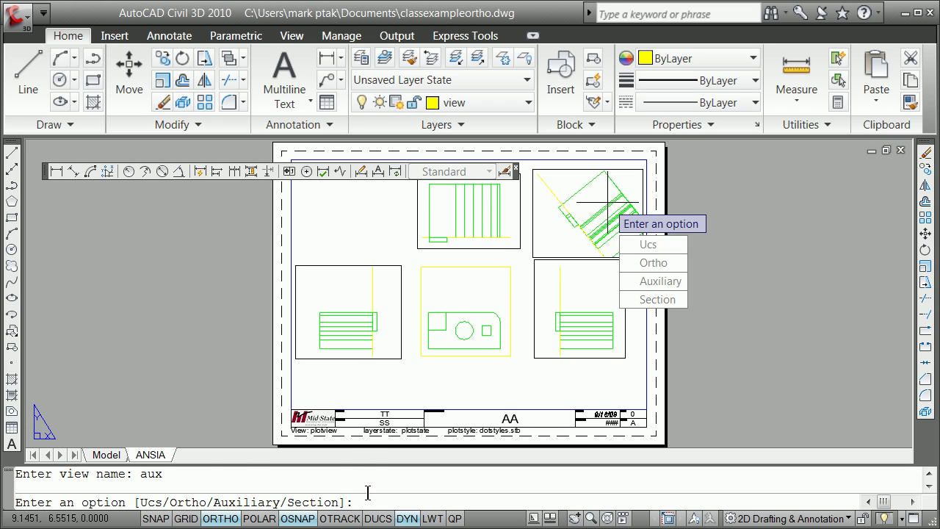
{"action": "key", "text": "Return"}
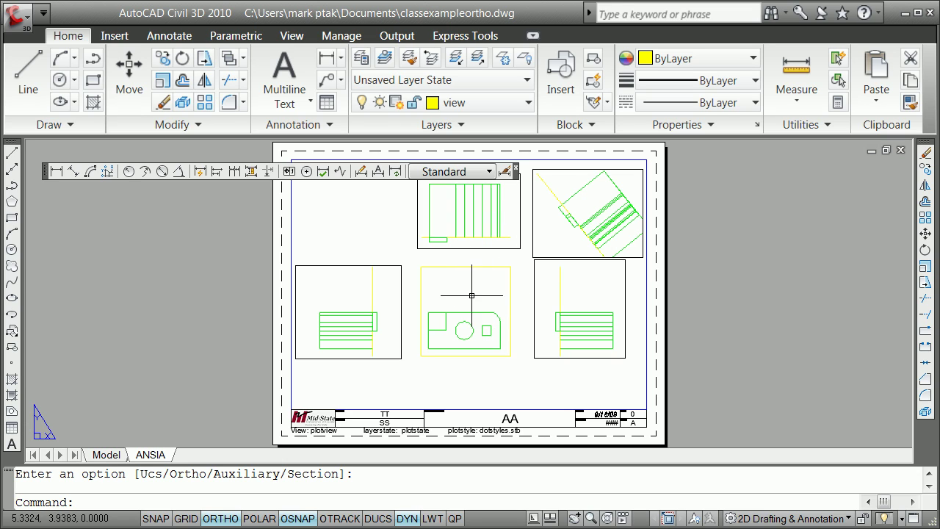
- Turn off object snap, dynamic input and ortho mode in the status bar
{"action": "left_click", "coordinate": [297, 519]}
{"action": "left_click", "coordinate": [406, 519]}
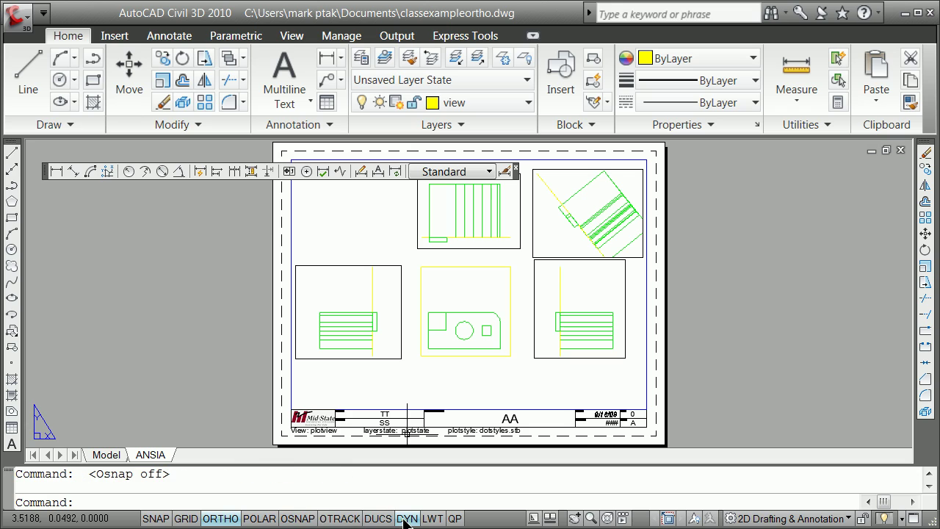
{"action": "left_click", "coordinate": [221, 519]}
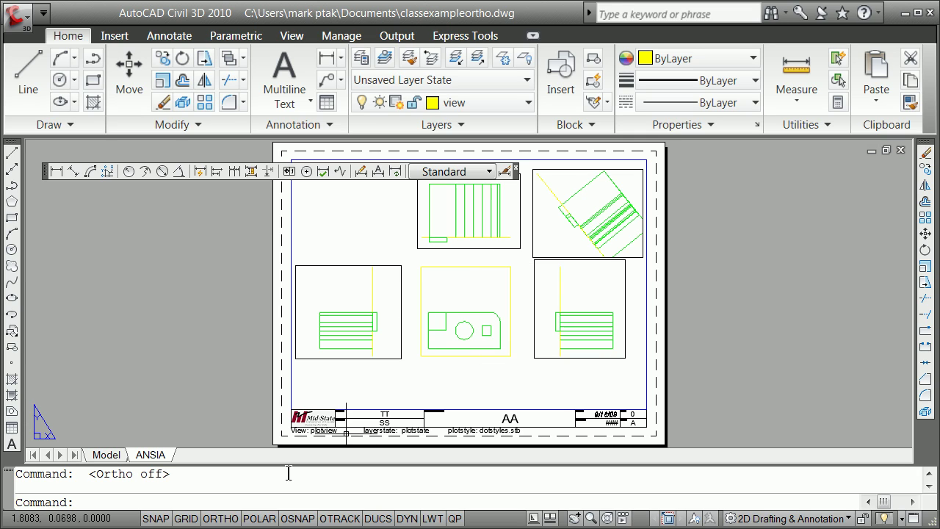
- In model space, set the 1,1,1 isometric viewpoint and zoom to frame the part
{"action": "left_click", "coordinate": [116, 456]}
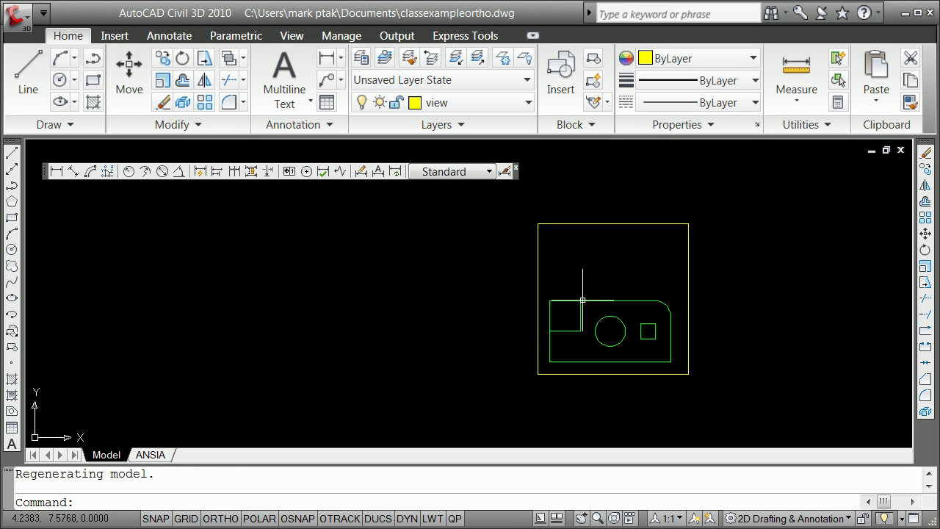
{"action": "scroll", "coordinate": [559, 299], "scroll_direction": "down", "scroll_amount": 2}
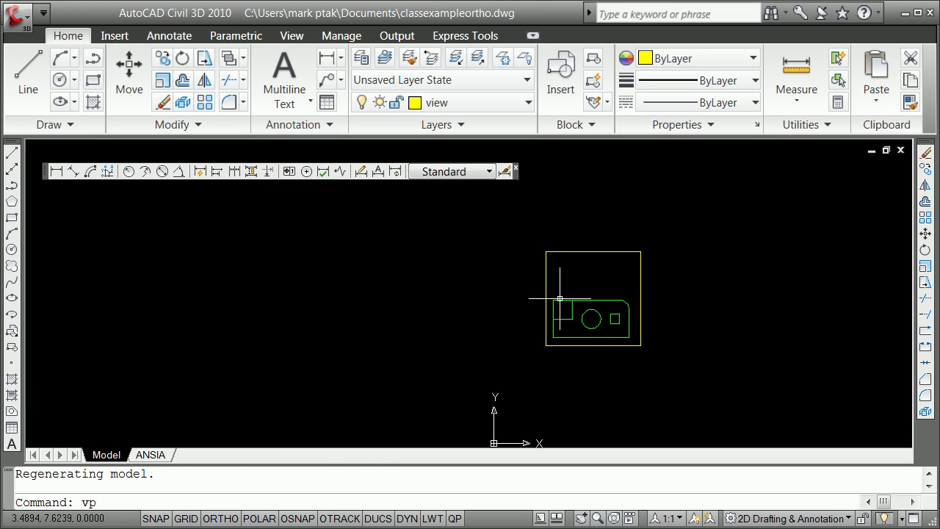
{"action": "key", "text": "Return"}
{"action": "type", "text": "1,1,1"}
{"action": "key", "text": "Return"}
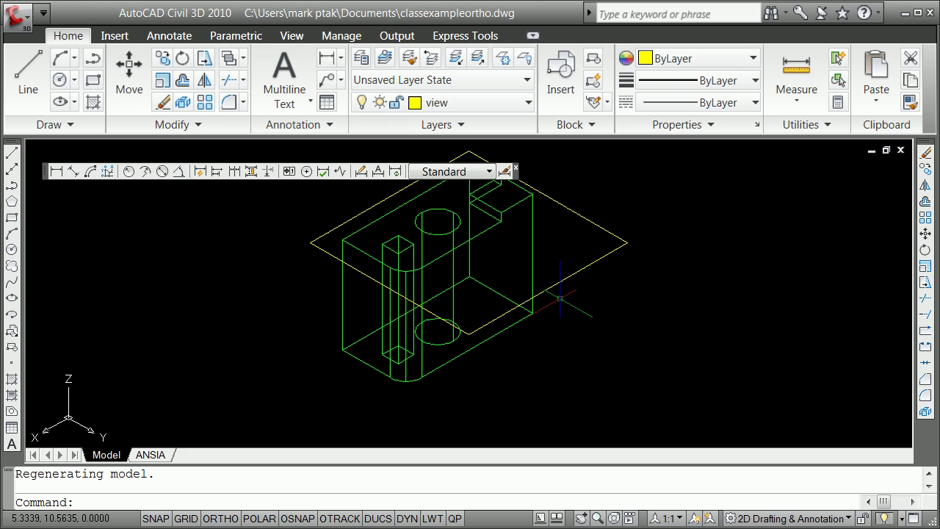
{"action": "scroll", "coordinate": [559, 299], "scroll_direction": "down", "scroll_amount": 3}
{"action": "scroll", "coordinate": [525, 214], "scroll_direction": "up", "scroll_amount": 4}
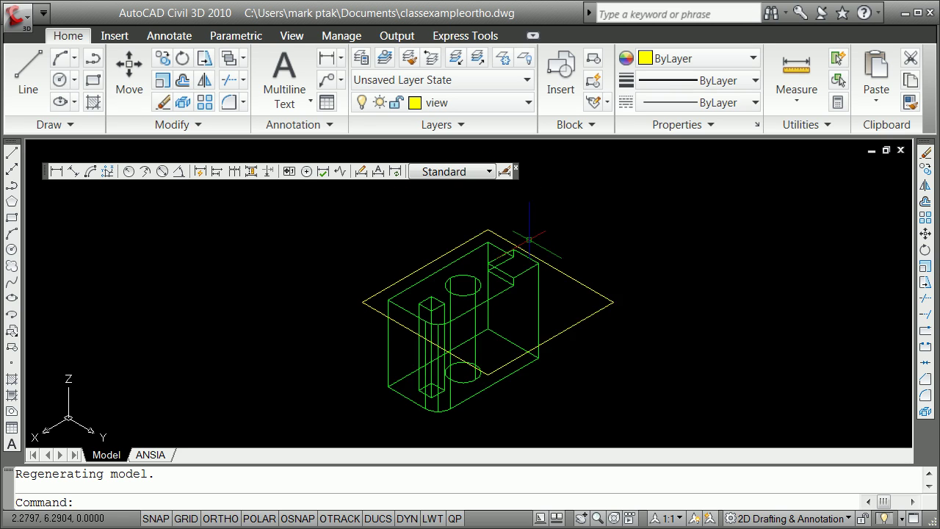
{"action": "scroll", "coordinate": [487, 210], "scroll_direction": "down", "scroll_amount": 2}
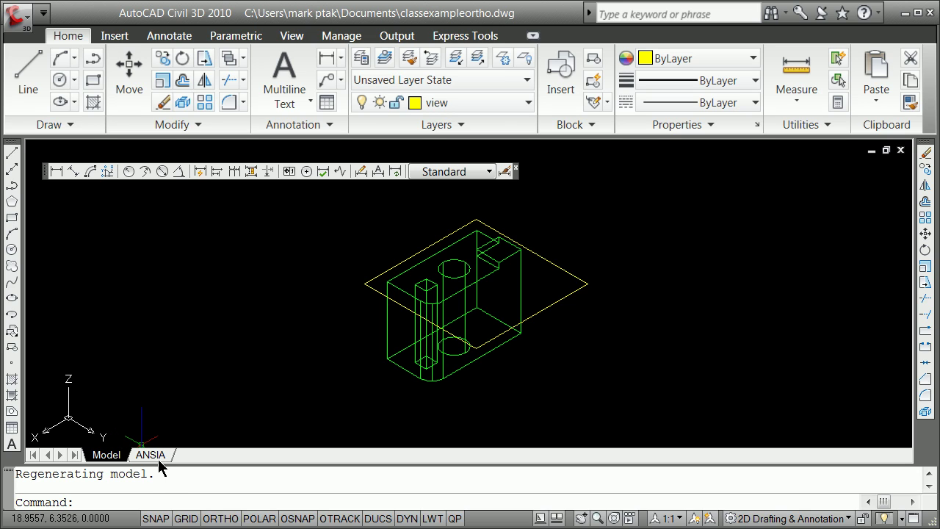
{"action": "mouse_move", "coordinate": [159, 459]}
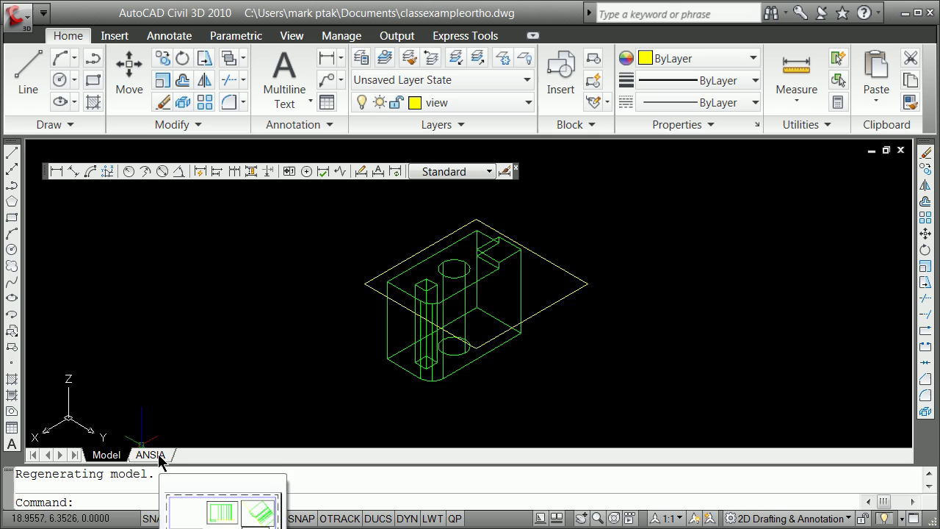
- On the ANSIA sheet, run SOLDRAW on the left, right, top-right auxiliary and top-middle viewports
{"action": "left_click", "coordinate": [159, 457]}
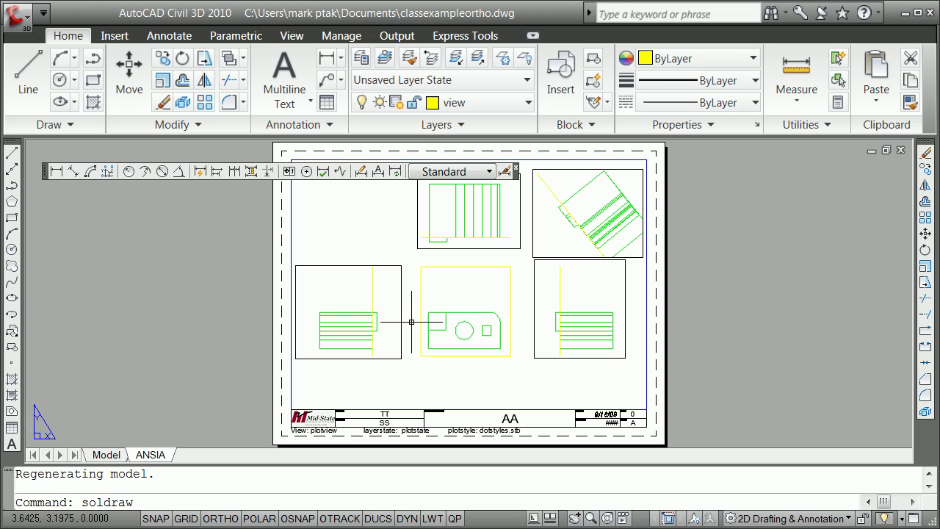
{"action": "key", "text": "Return"}
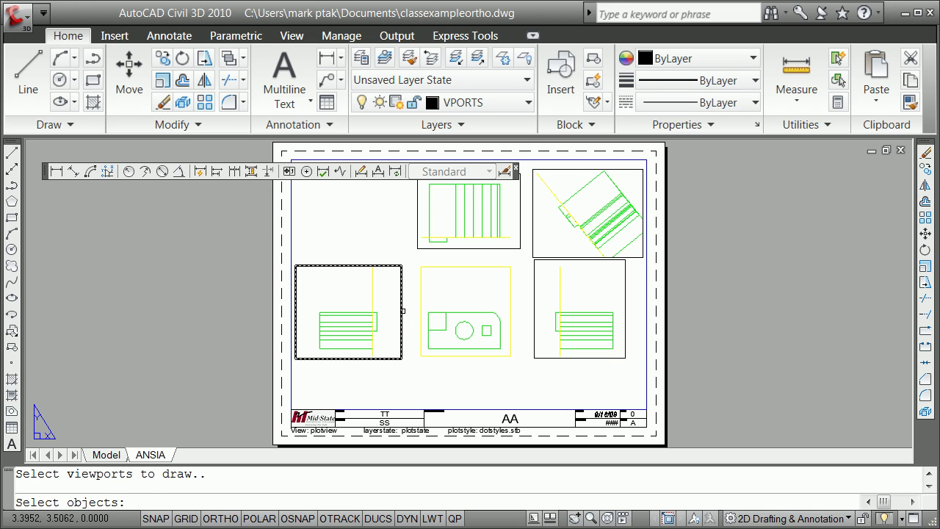
{"action": "left_click", "coordinate": [401, 311]}
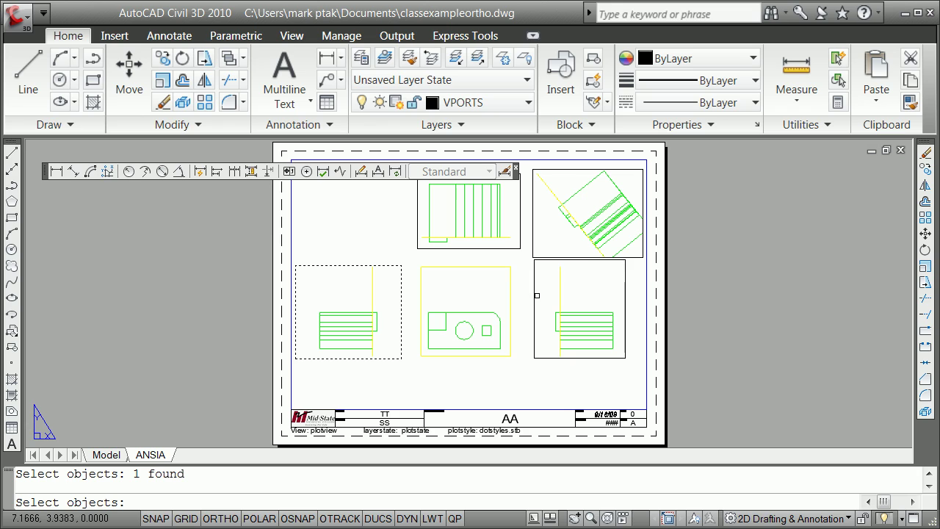
{"action": "left_click", "coordinate": [534, 301]}
{"action": "left_click", "coordinate": [533, 243]}
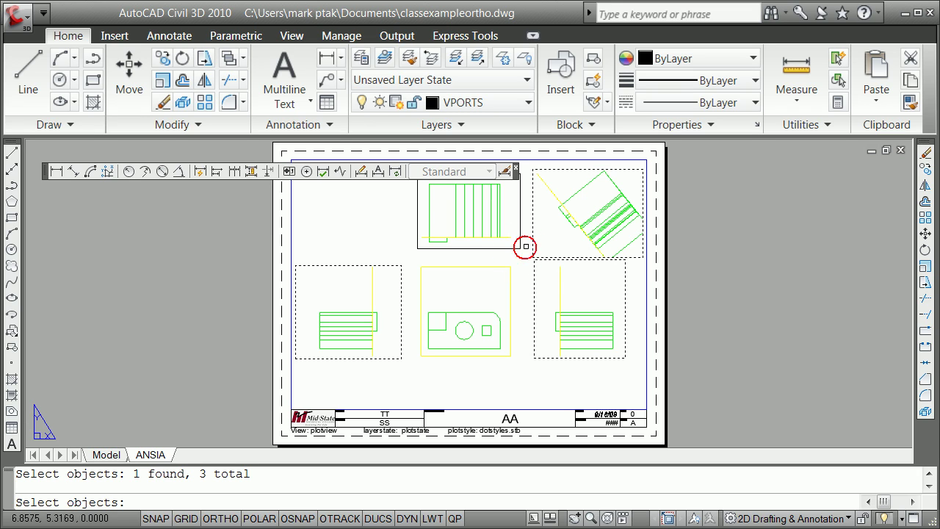
{"action": "left_click", "coordinate": [507, 248]}
{"action": "key", "text": "Return"}
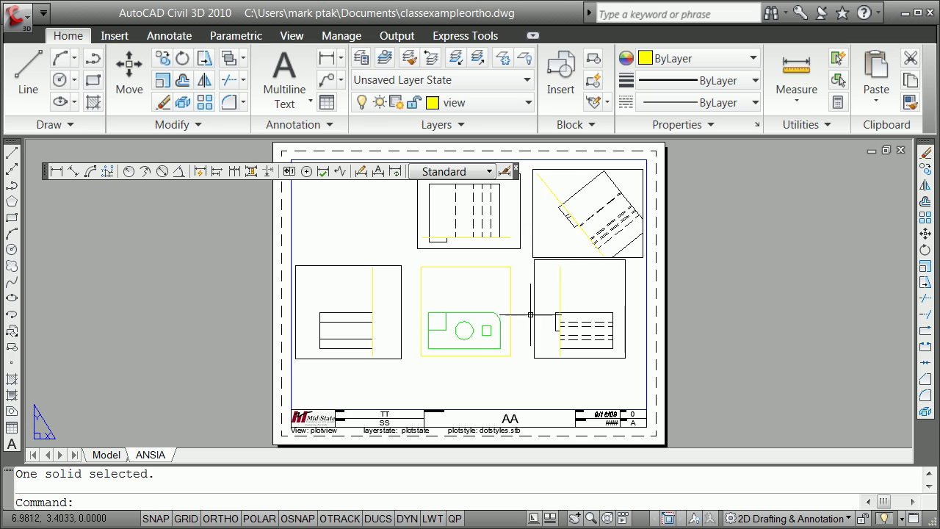
{"action": "double_click", "coordinate": [488, 314]}
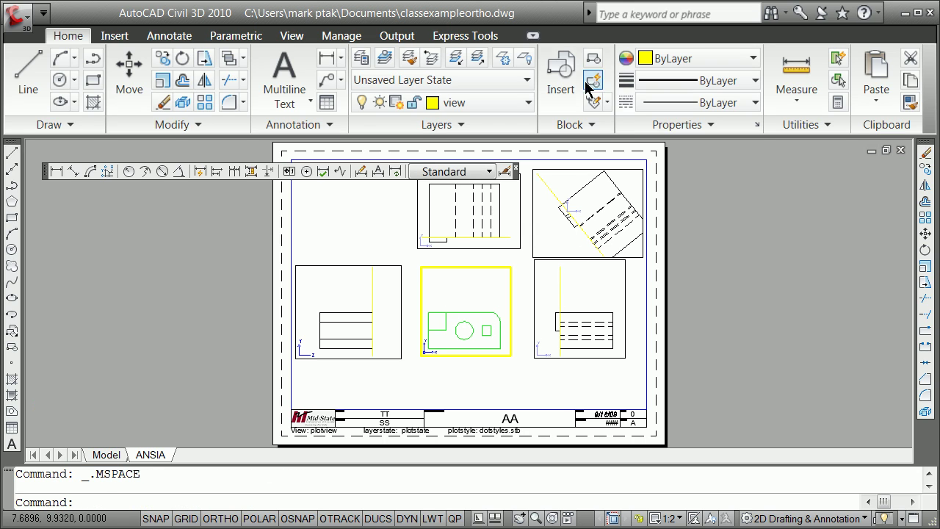
{"action": "left_click", "coordinate": [502, 57]}
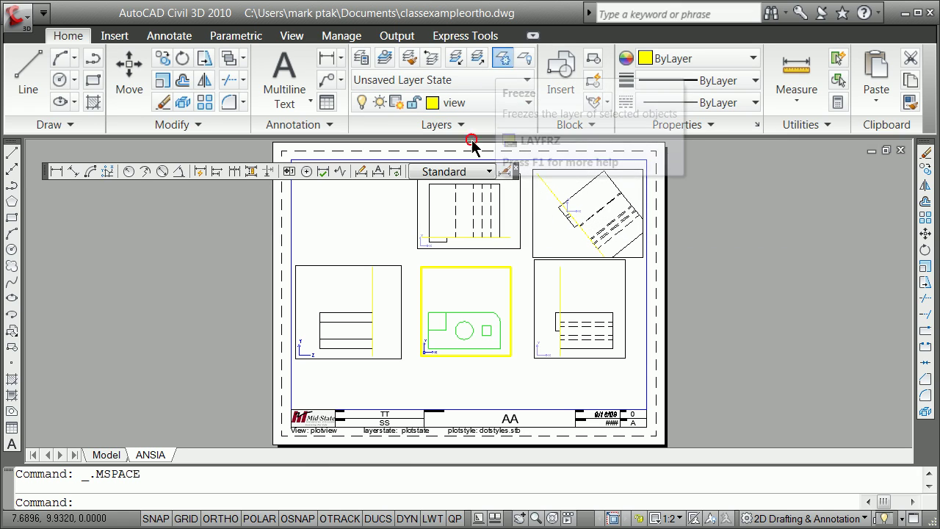
{"action": "left_click", "coordinate": [466, 312]}
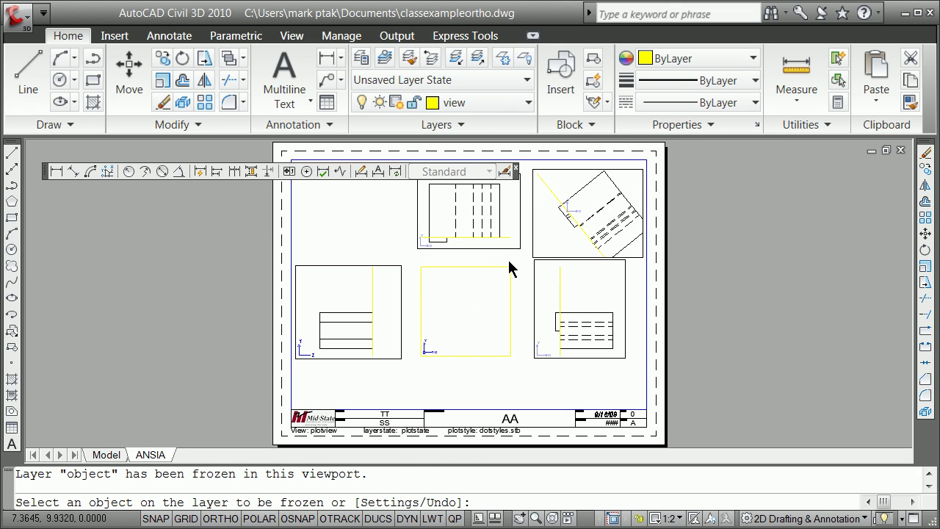
{"action": "key", "text": "Return"}
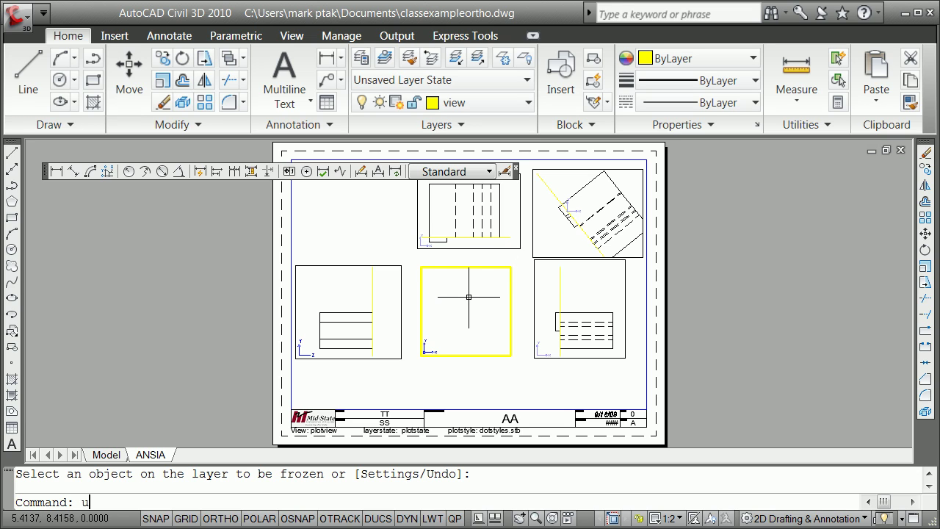
{"action": "key", "text": "Return"}
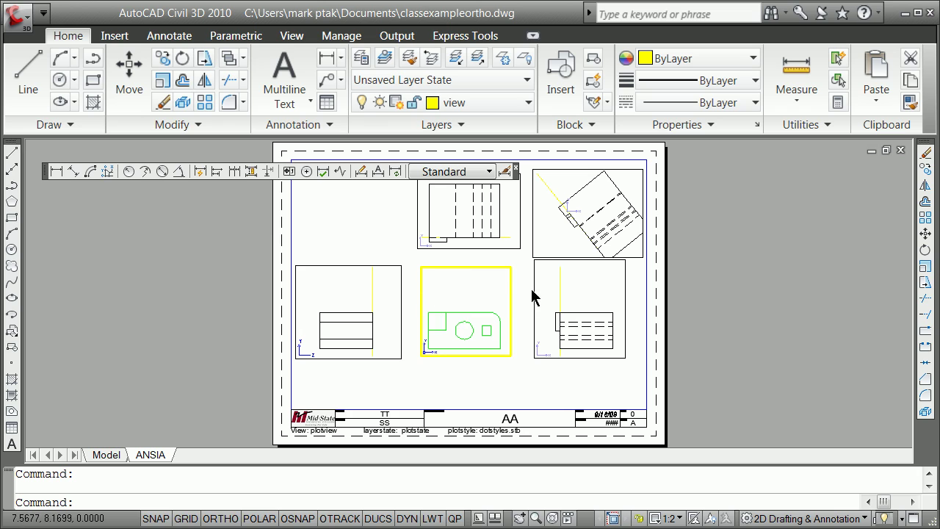
{"action": "double_click", "coordinate": [522, 292]}
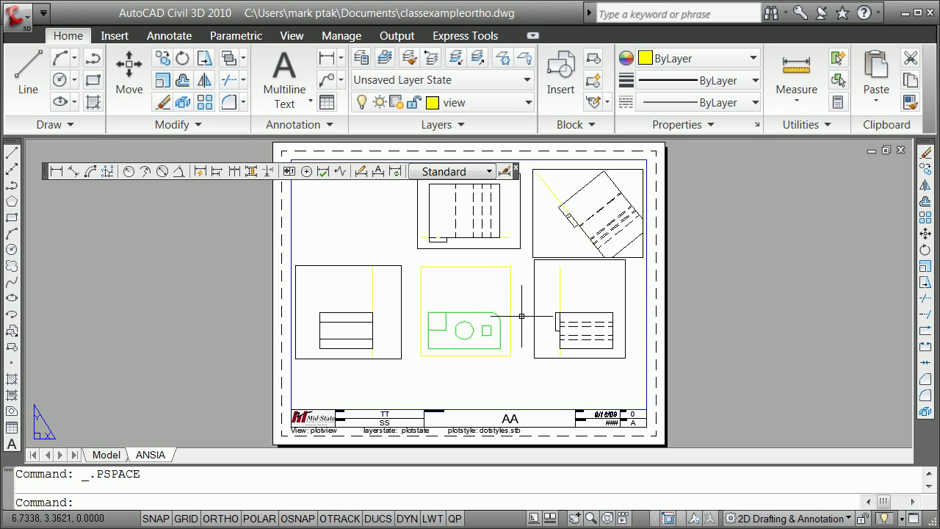
{"action": "left_click", "coordinate": [399, 304]}
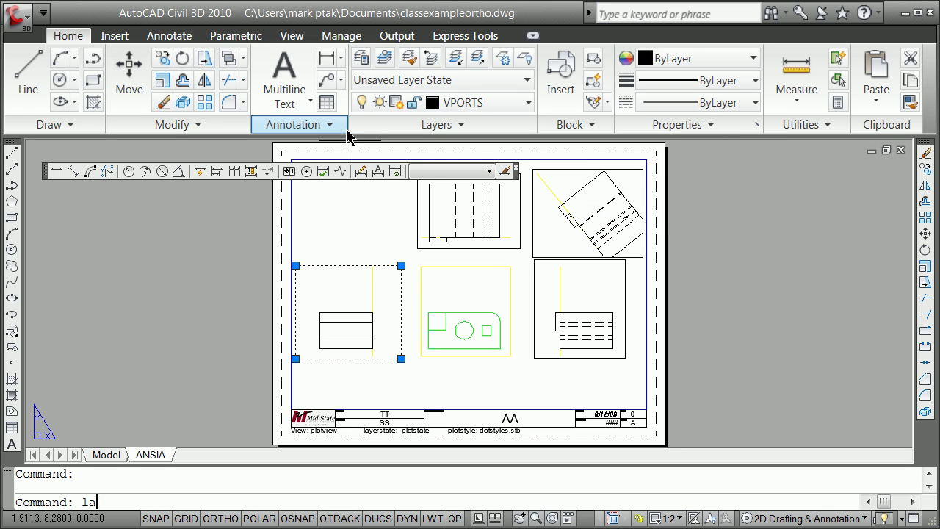
{"action": "key", "text": "Return"}
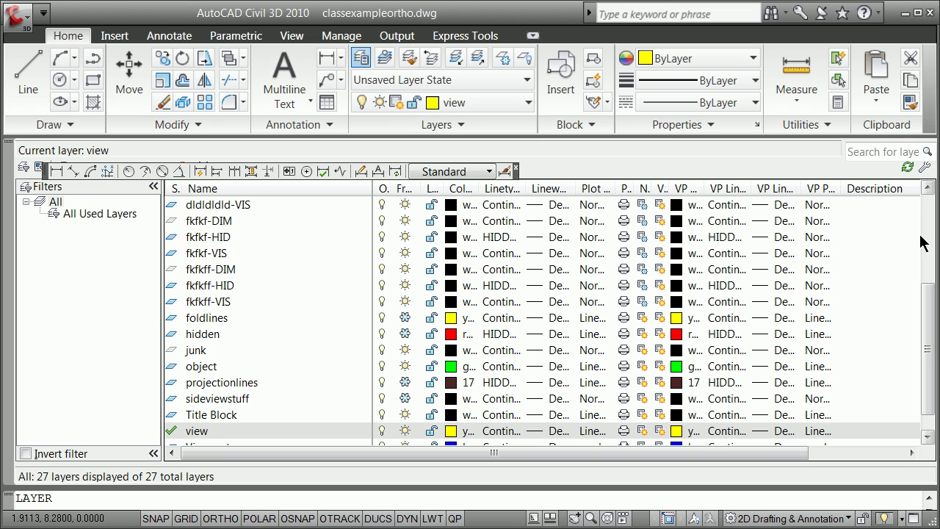
{"action": "left_click_drag", "start_coordinate": [927, 316], "coordinate": [929, 216]}
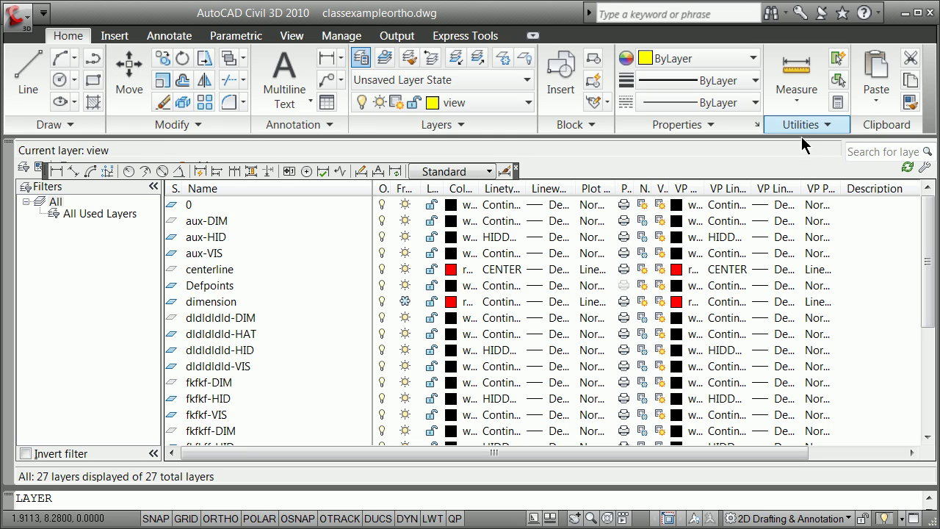
{"action": "left_click", "coordinate": [7, 151]}
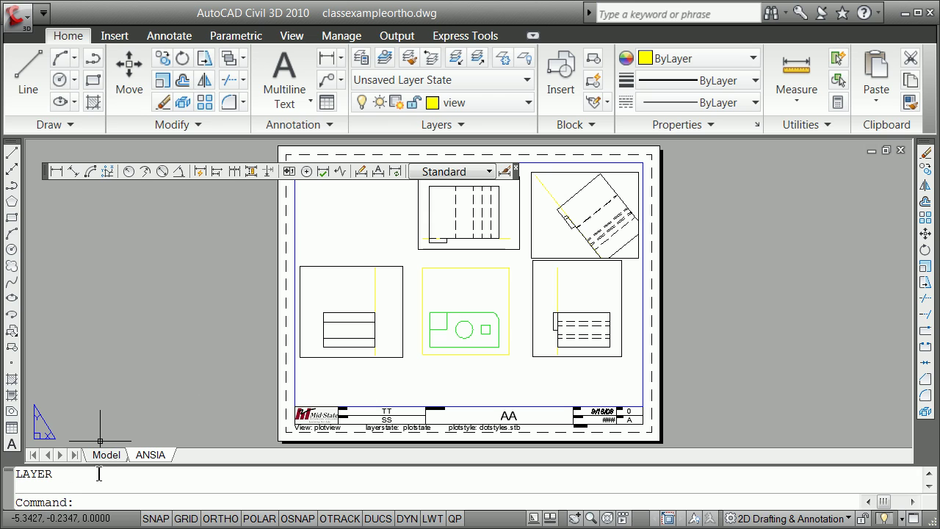
- In model space, freeze the solid's layer by picking the object to hide it
{"action": "left_click", "coordinate": [107, 455]}
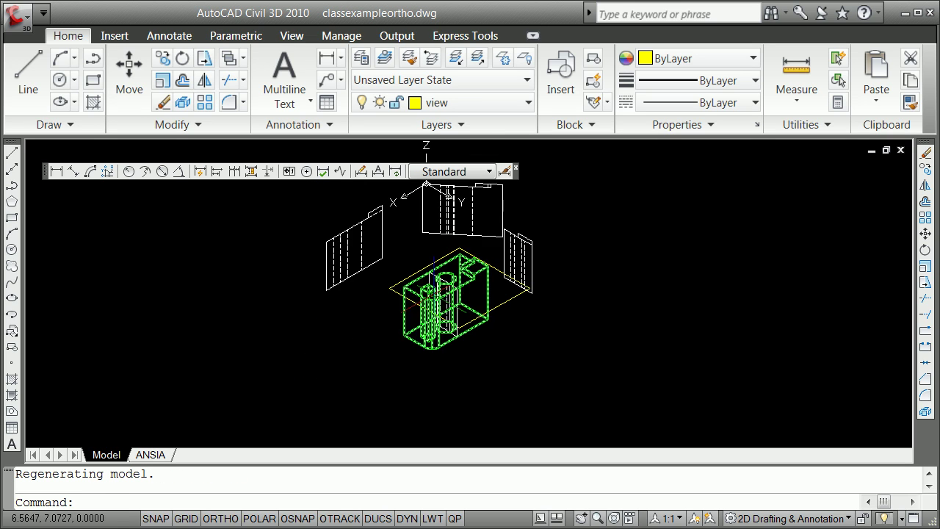
{"action": "scroll", "coordinate": [474, 248], "scroll_direction": "up", "scroll_amount": 3}
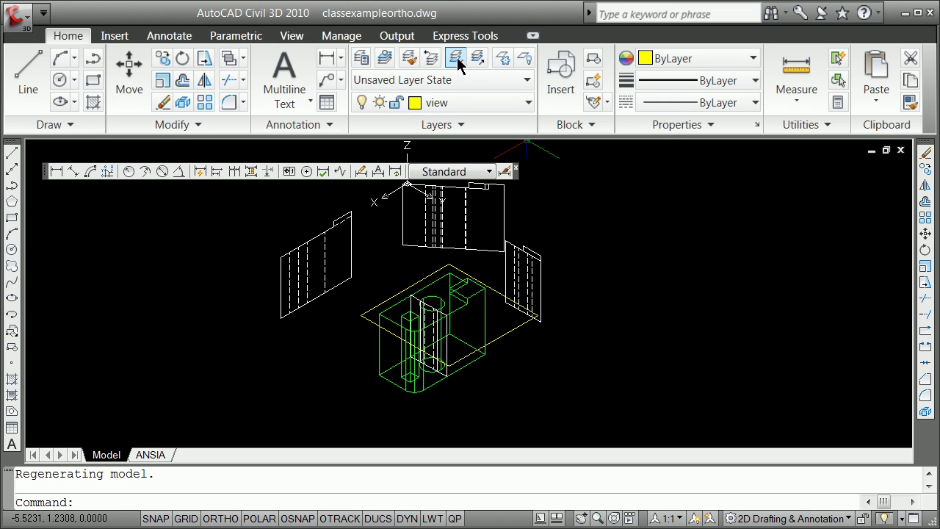
{"action": "left_click", "coordinate": [503, 59]}
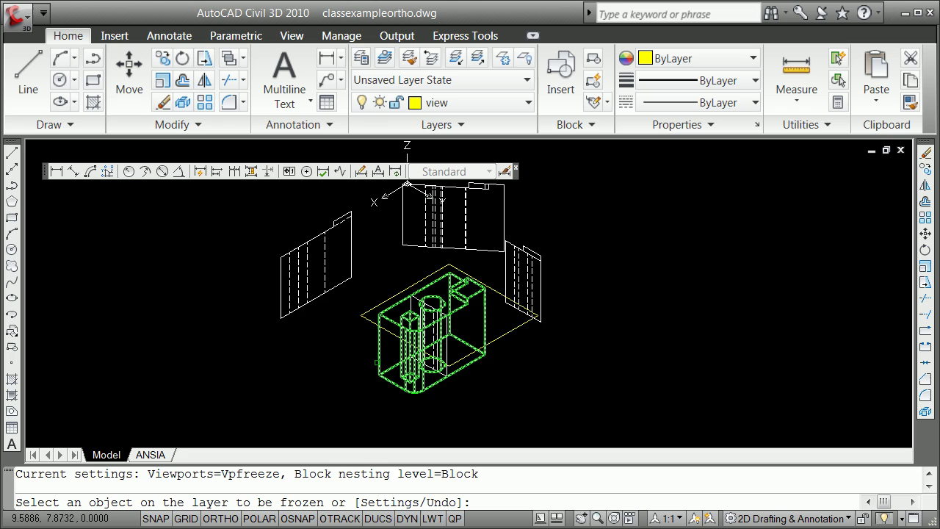
{"action": "left_click", "coordinate": [379, 360]}
{"action": "key", "text": "Return"}
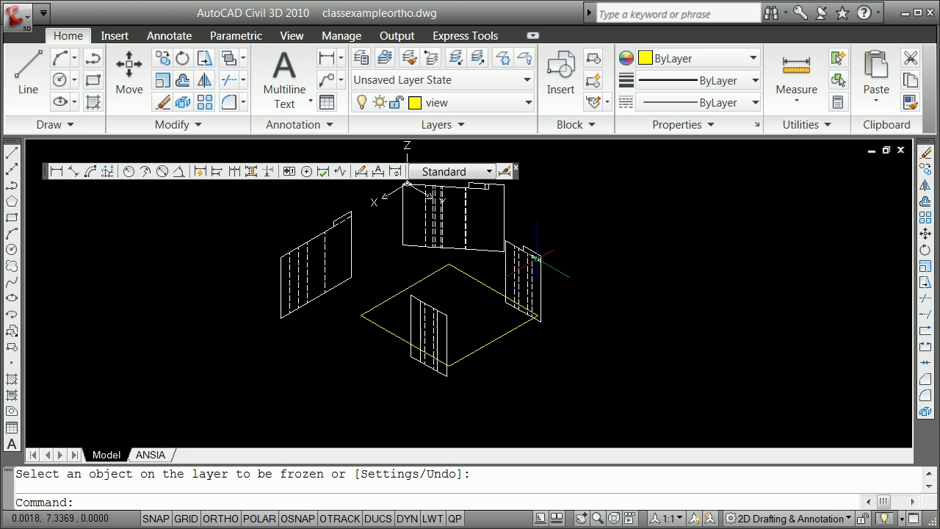
- Zoom in and out to inspect the drawing with the solid hidden
{"action": "scroll", "coordinate": [430, 312], "scroll_direction": "up", "scroll_amount": 4}
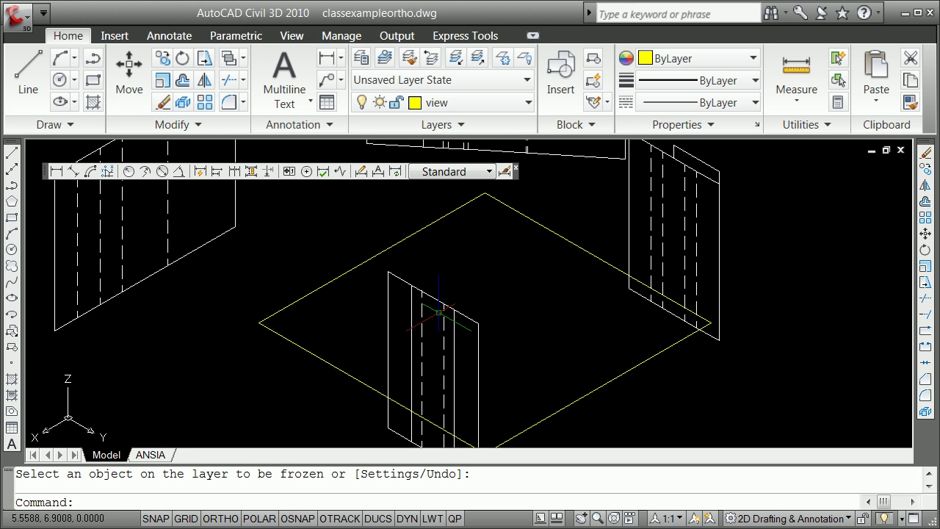
{"action": "scroll", "coordinate": [449, 319], "scroll_direction": "down", "scroll_amount": 2}
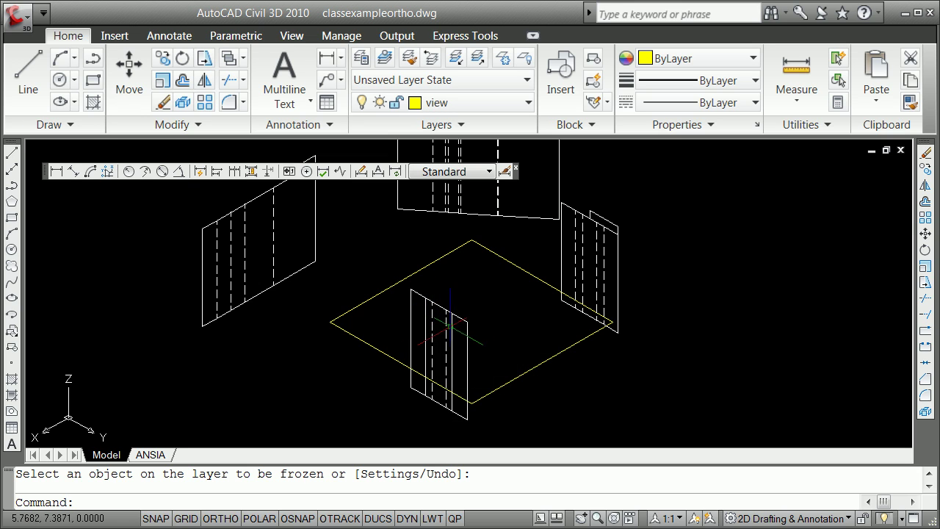
{"action": "scroll", "coordinate": [446, 326], "scroll_direction": "up", "scroll_amount": 5}
{"action": "scroll", "coordinate": [446, 326], "scroll_direction": "down", "scroll_amount": 8}
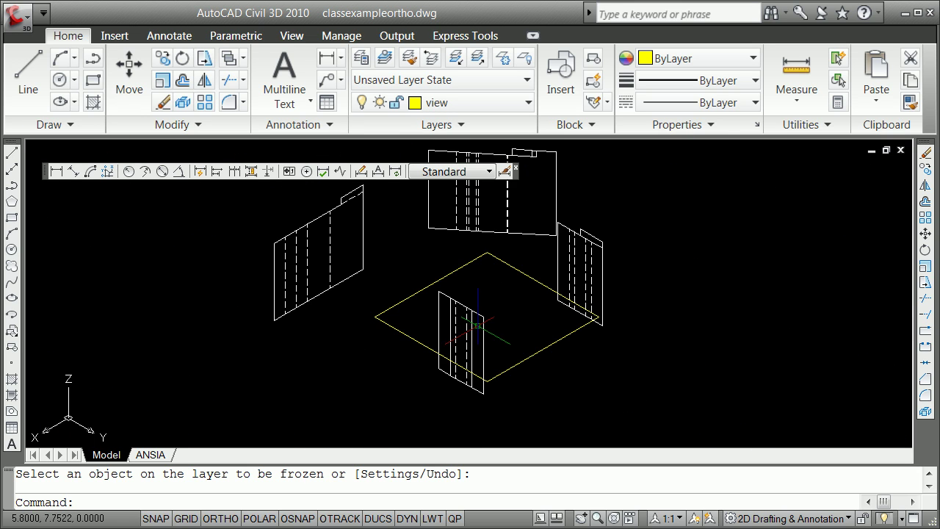
{"action": "scroll", "coordinate": [479, 347], "scroll_direction": "up", "scroll_amount": 4}
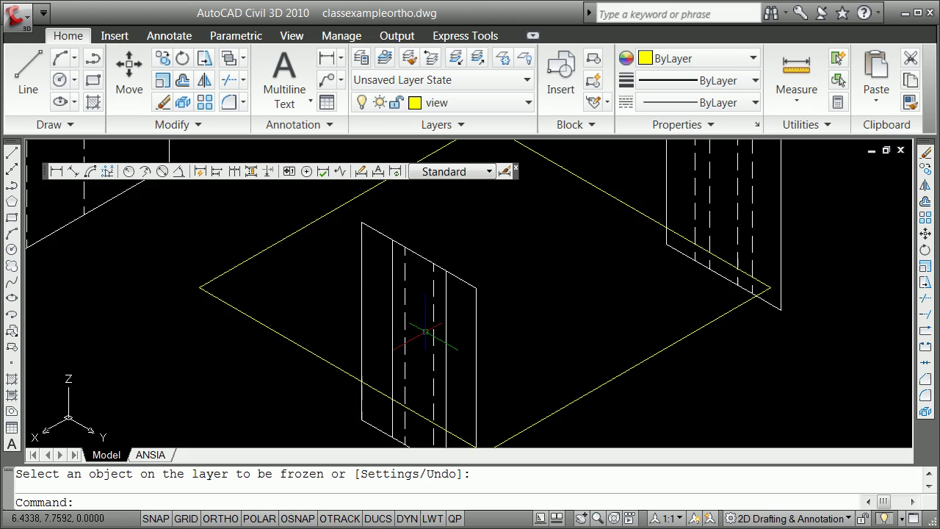
{"action": "scroll", "coordinate": [423, 329], "scroll_direction": "down", "scroll_amount": 4}
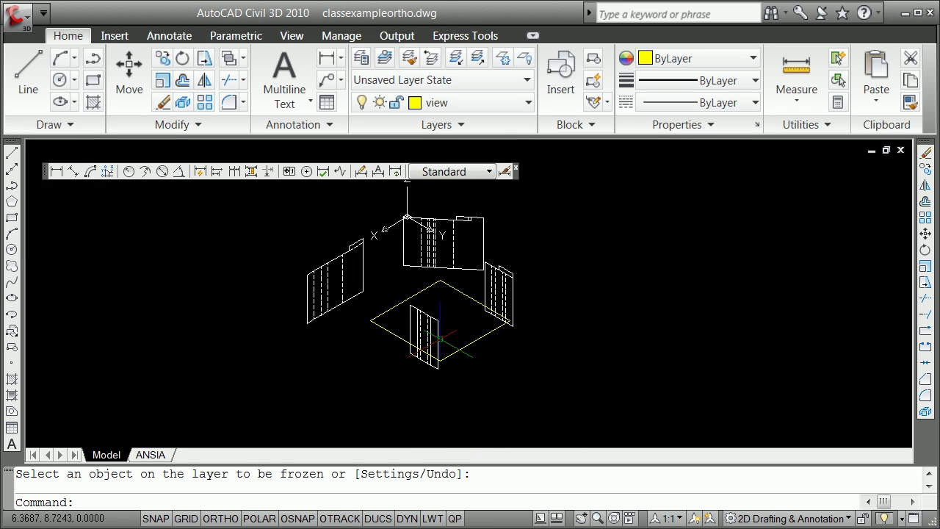
{"action": "mouse_move", "coordinate": [439, 338]}
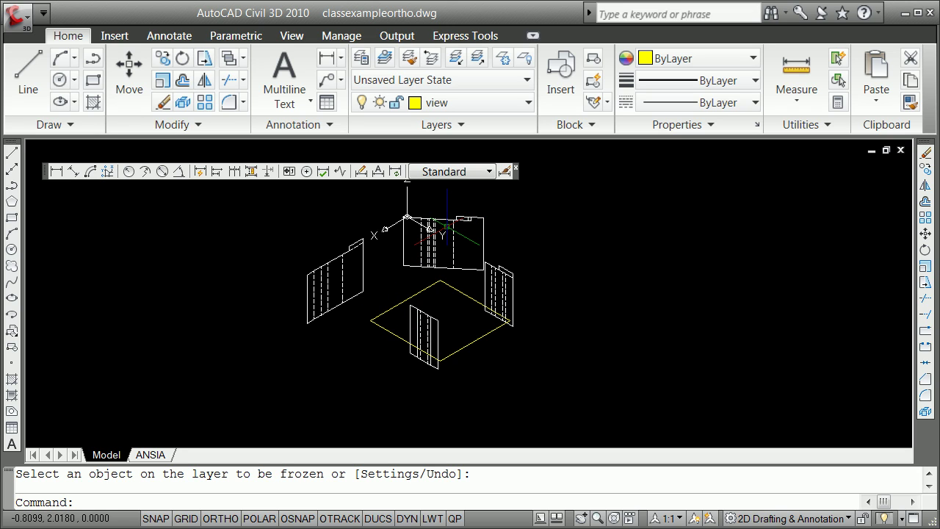
{"action": "scroll", "coordinate": [474, 270], "scroll_direction": "up", "scroll_amount": 2}
{"action": "scroll", "coordinate": [474, 271], "scroll_direction": "down", "scroll_amount": 3}
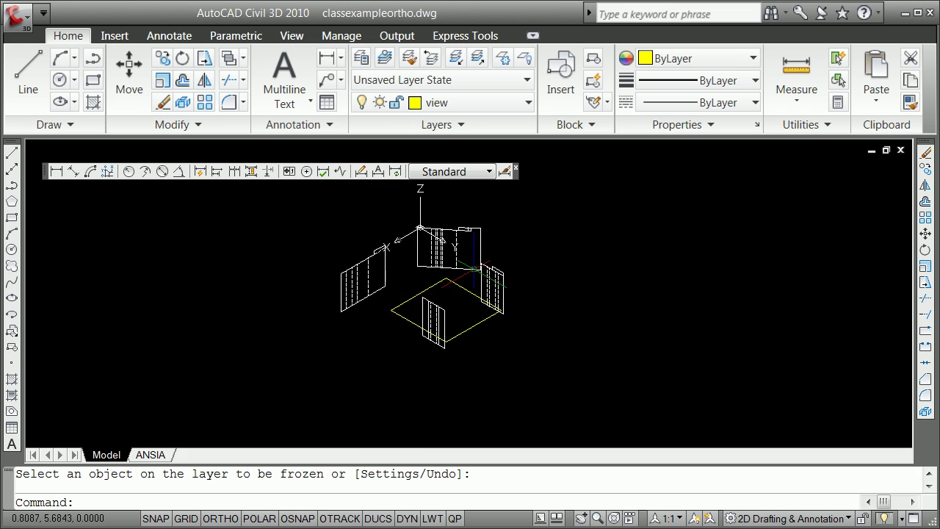
{"action": "scroll", "coordinate": [473, 271], "scroll_direction": "down", "scroll_amount": 2}
{"action": "left_click", "coordinate": [149, 455]}
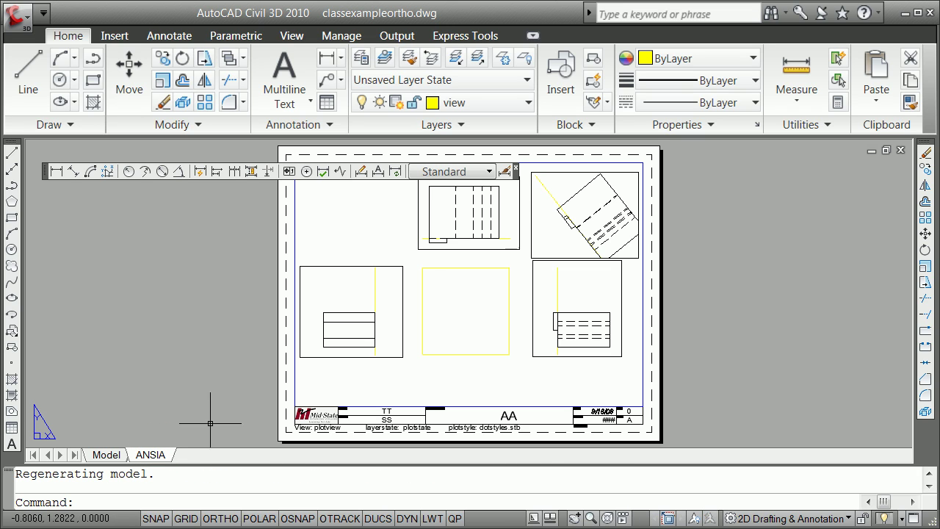
{"action": "left_click", "coordinate": [432, 373]}
{"action": "left_click", "coordinate": [431, 374]}
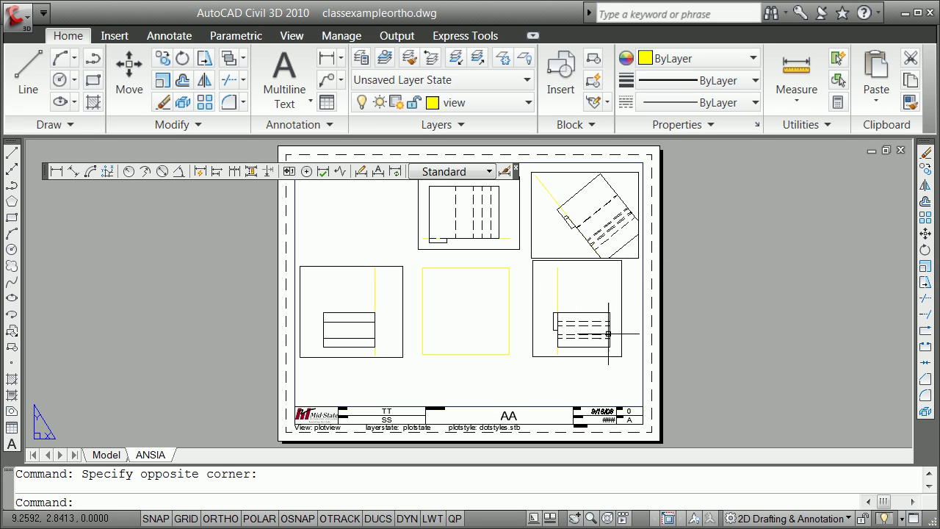
{"action": "scroll", "coordinate": [577, 325], "scroll_direction": "up", "scroll_amount": 3}
{"action": "scroll", "coordinate": [578, 324], "scroll_direction": "up", "scroll_amount": 2}
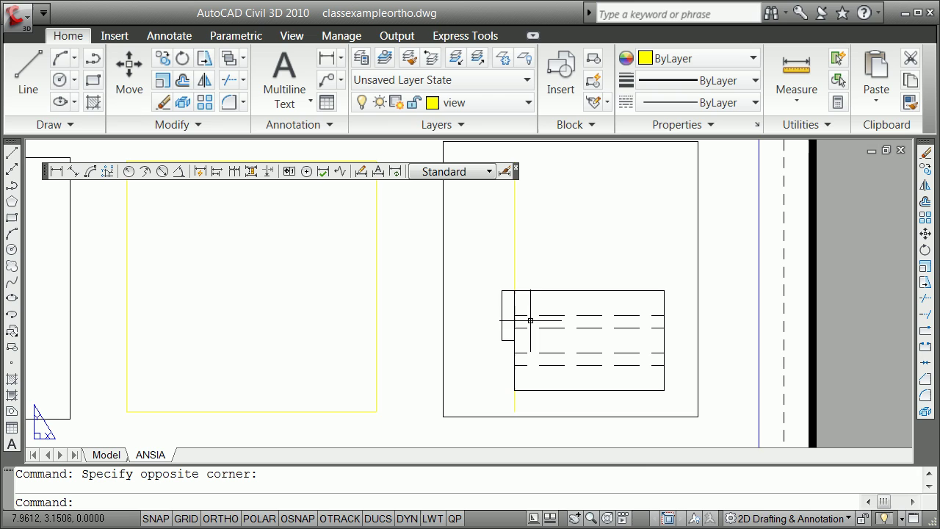
{"action": "scroll", "coordinate": [535, 323], "scroll_direction": "down", "scroll_amount": 8}
{"action": "scroll", "coordinate": [496, 283], "scroll_direction": "up", "scroll_amount": 4}
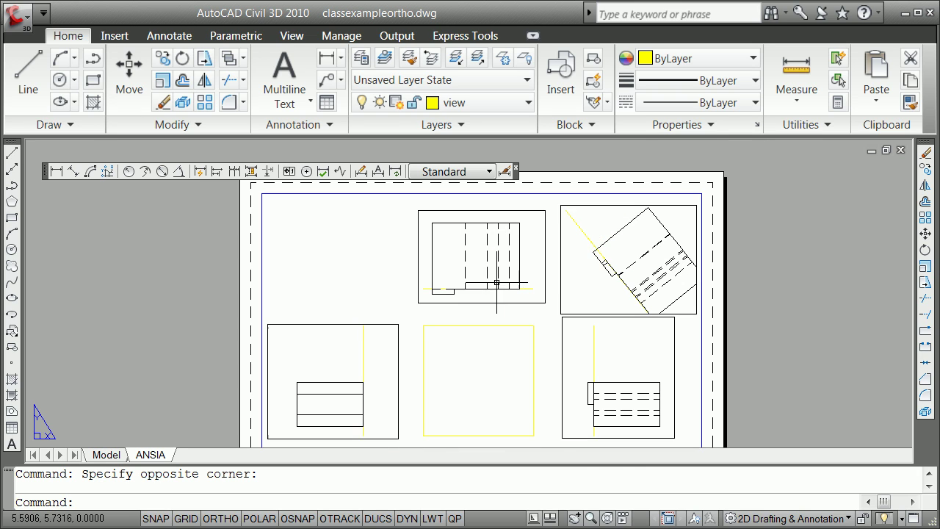
{"action": "scroll", "coordinate": [470, 264], "scroll_direction": "up", "scroll_amount": 1}
{"action": "scroll", "coordinate": [470, 264], "scroll_direction": "down", "scroll_amount": 4}
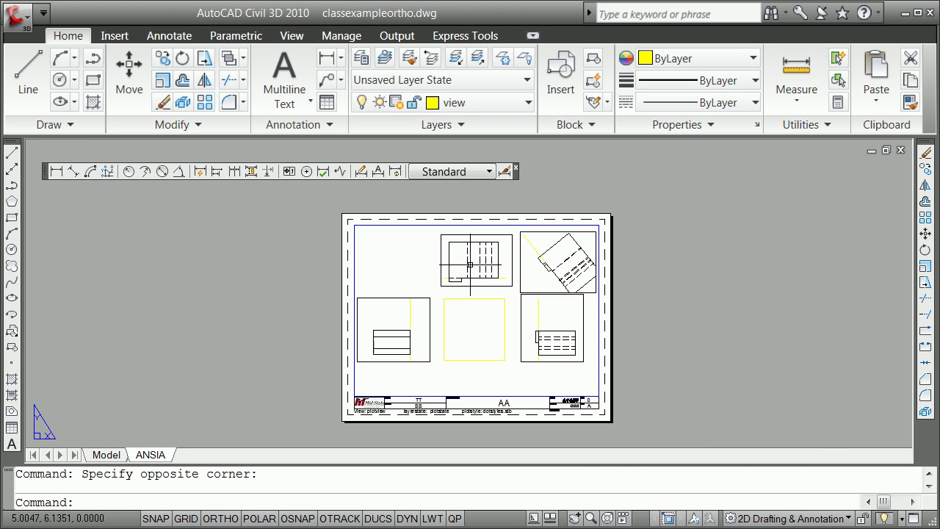
- In model space, turn on and thaw all layers with -LAYER ON * and T *
{"action": "left_click", "coordinate": [119, 456]}
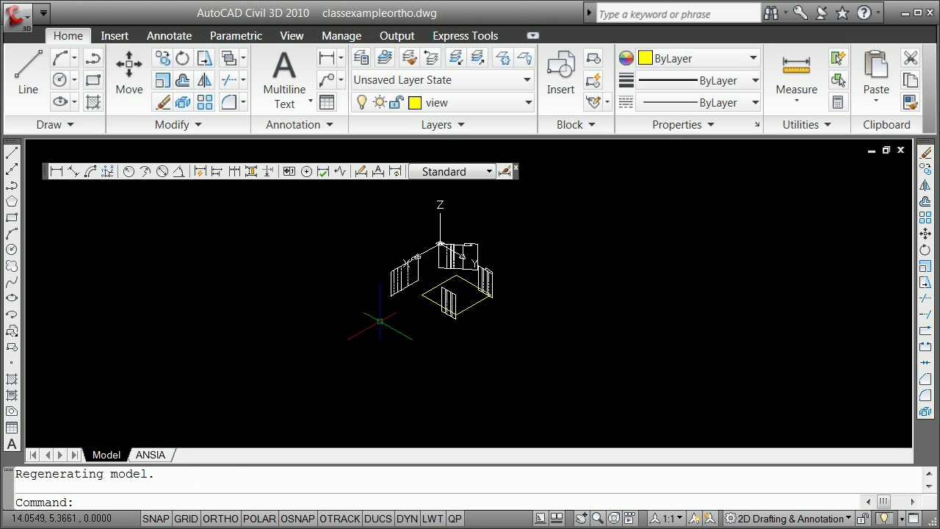
{"action": "key", "text": "Return"}
{"action": "type", "text": "on"}
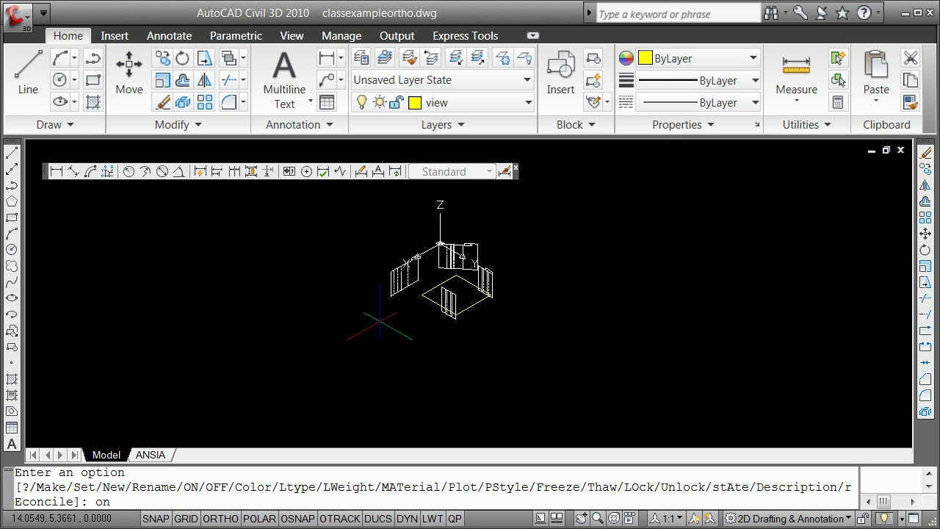
{"action": "key", "text": "Return"}
{"action": "type", "text": "*"}
{"action": "key", "text": "Return"}
{"action": "type", "text": "t"}
{"action": "key", "text": "Return"}
{"action": "type", "text": "*"}
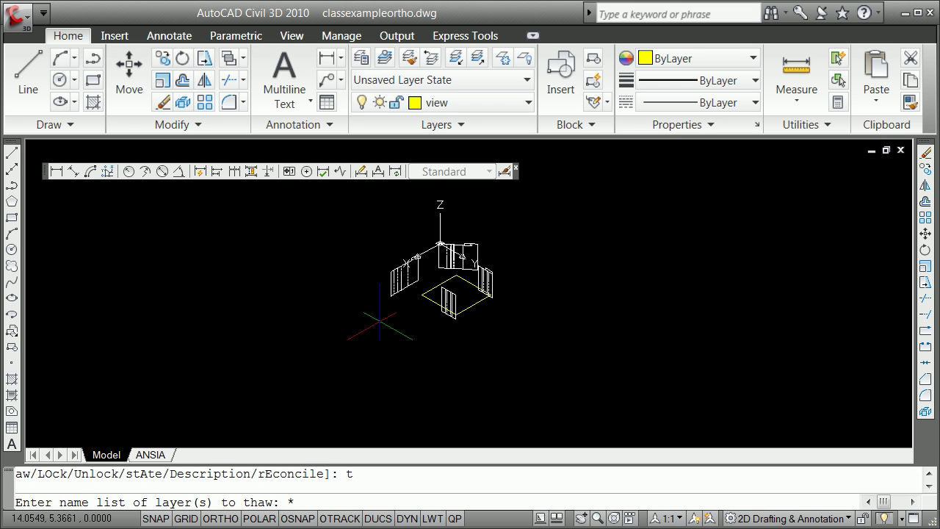
{"action": "key", "text": "Return"}
{"action": "key", "text": "Return"}
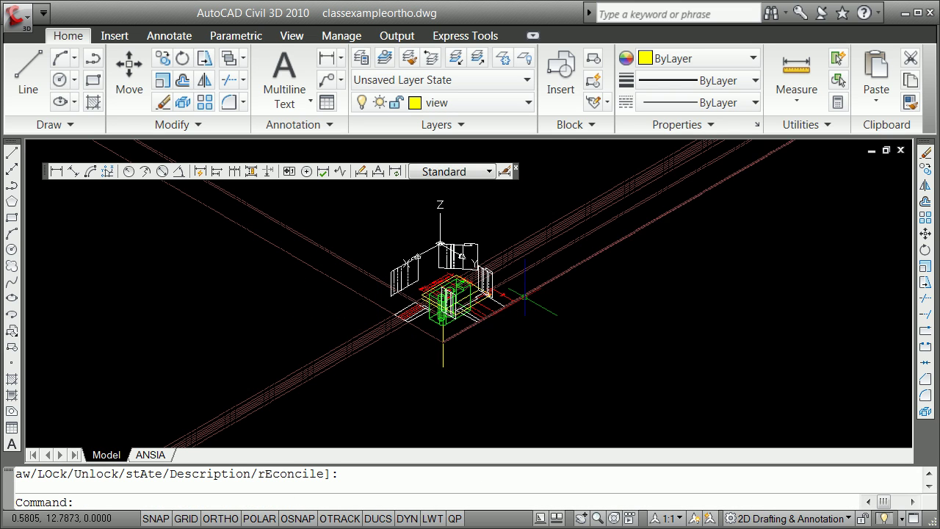
- Window-select the ten stray objects near the solid and erase them
{"action": "scroll", "coordinate": [524, 296], "scroll_direction": "up", "scroll_amount": 5}
{"action": "scroll", "coordinate": [523, 296], "scroll_direction": "down", "scroll_amount": 4}
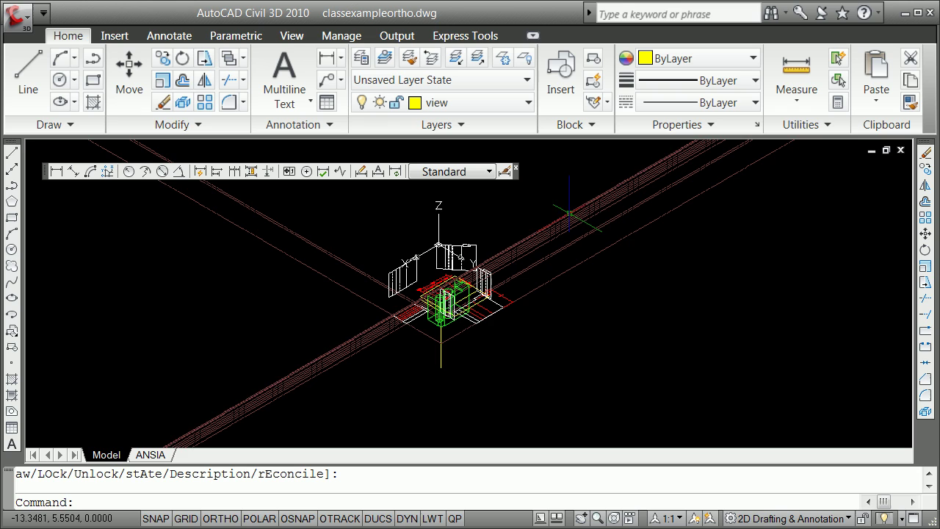
{"action": "left_click", "coordinate": [578, 188]}
{"action": "left_click", "coordinate": [581, 265]}
{"action": "left_click", "coordinate": [584, 273]}
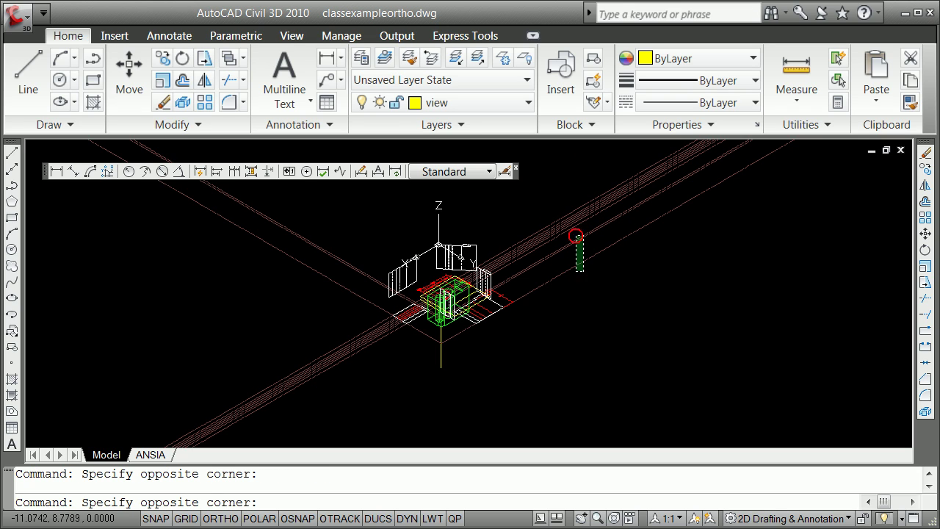
{"action": "left_click", "coordinate": [569, 204]}
{"action": "type", "text": "e"}
{"action": "key", "text": "Return"}
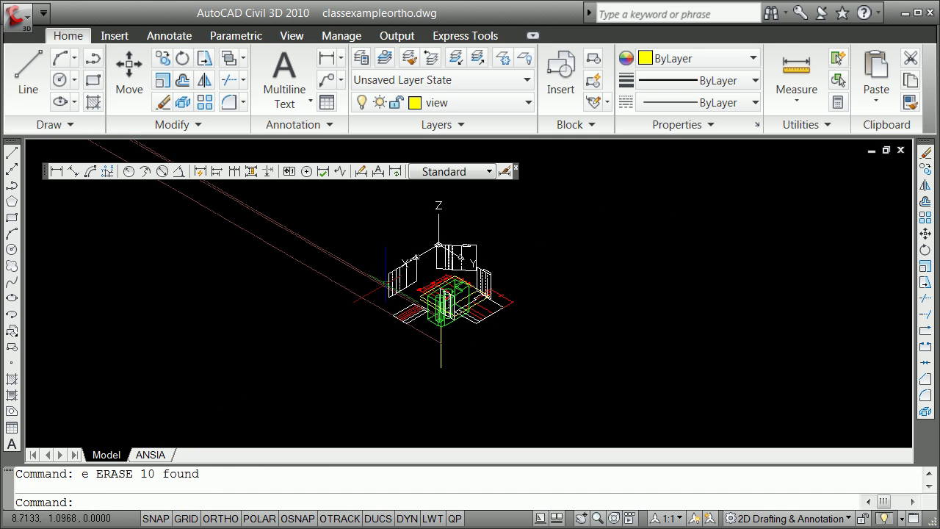
- Erase the three long projection lines using a crossing window
{"action": "left_click", "coordinate": [367, 246]}
{"action": "left_click", "coordinate": [315, 284]}
{"action": "type", "text": "e"}
{"action": "key", "text": "Return"}
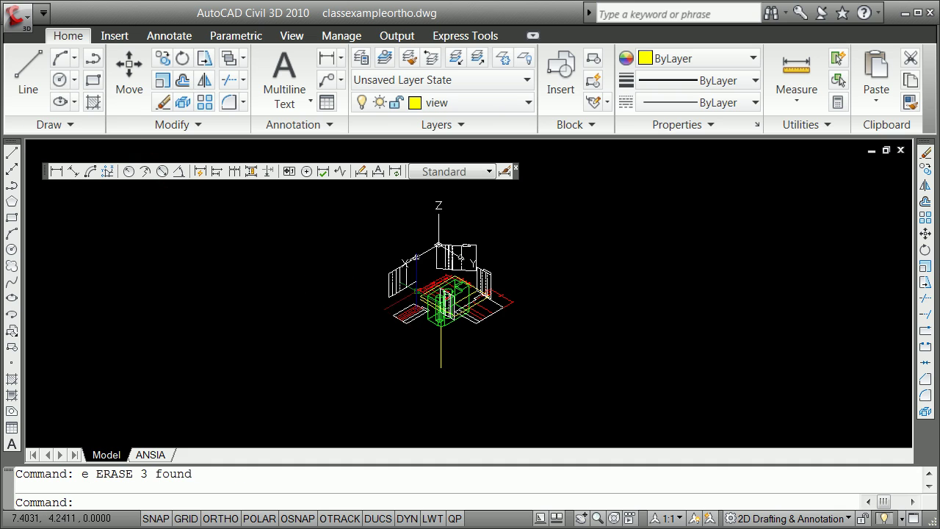
{"action": "scroll", "coordinate": [445, 292], "scroll_direction": "up", "scroll_amount": 3}
{"action": "scroll", "coordinate": [445, 291], "scroll_direction": "down", "scroll_amount": 3}
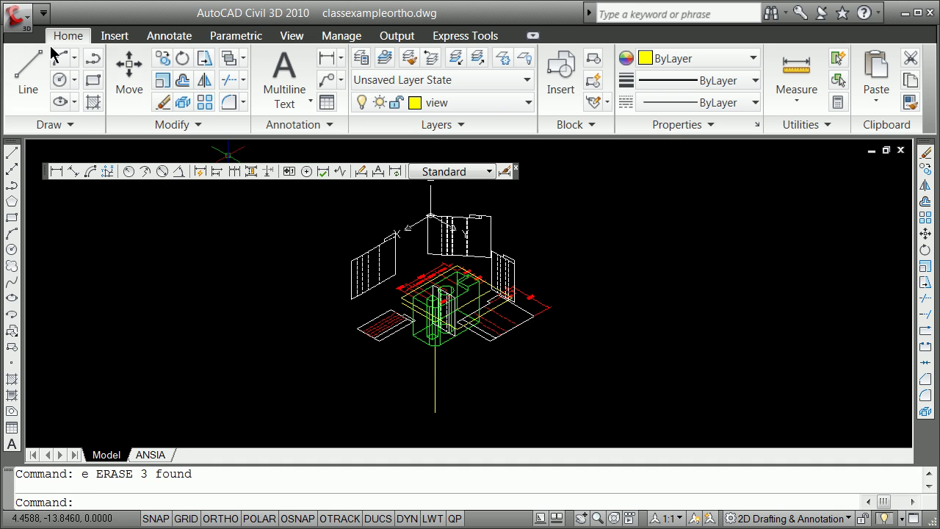
- Save as junk.dwg in AutoCAD 2004/LT2004 format and dismiss the version conflict warning
{"action": "left_click", "coordinate": [16, 18]}
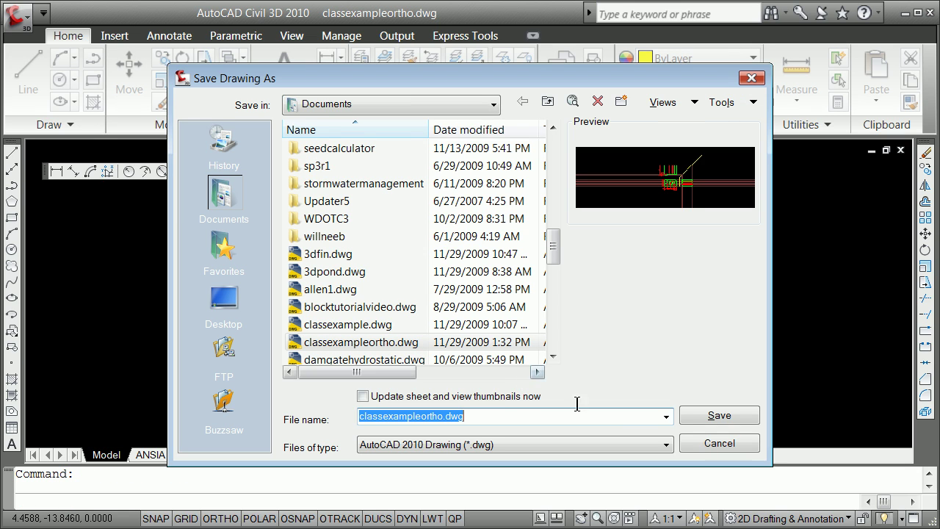
{"action": "left_click", "coordinate": [665, 444]}
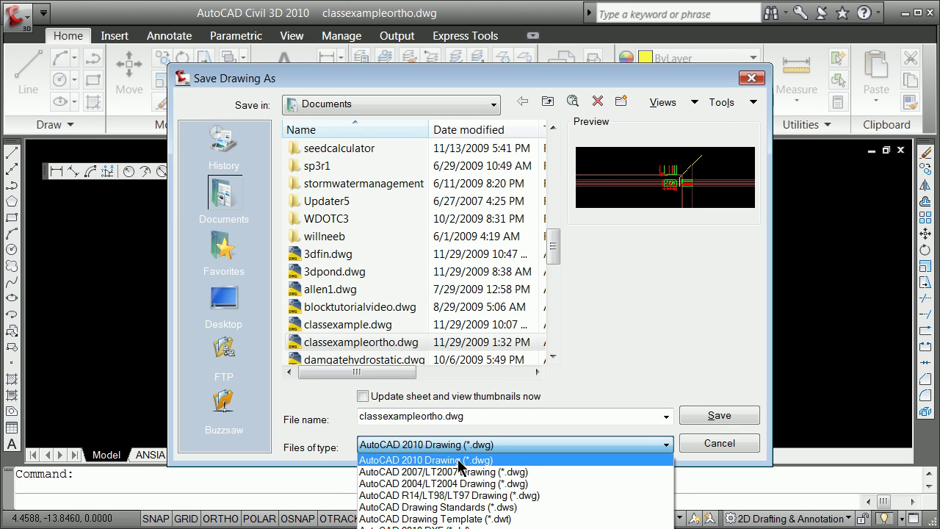
{"action": "left_click", "coordinate": [443, 484]}
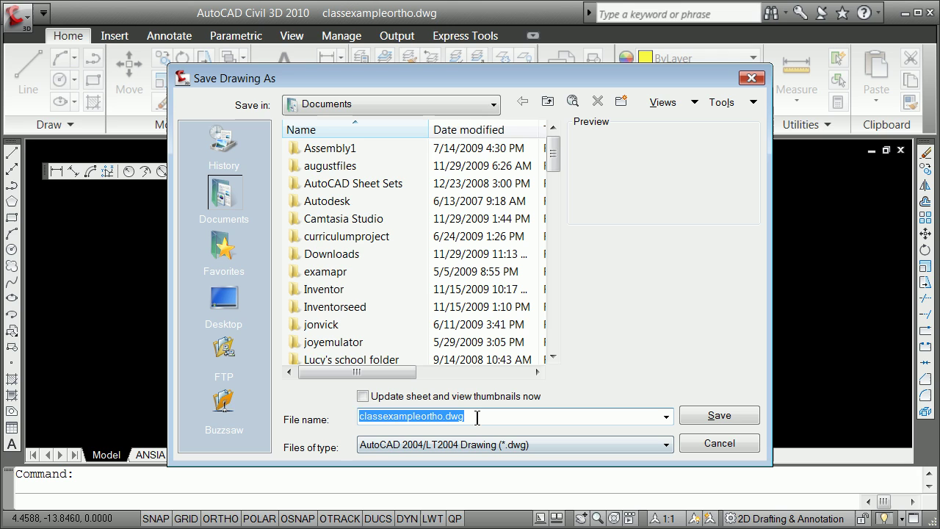
{"action": "type", "text": "junk"}
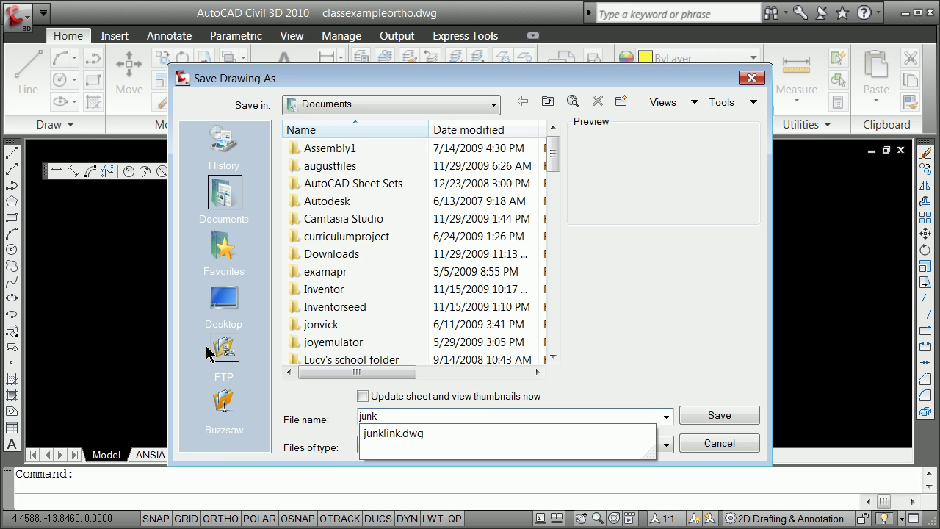
{"action": "left_click", "coordinate": [718, 416]}
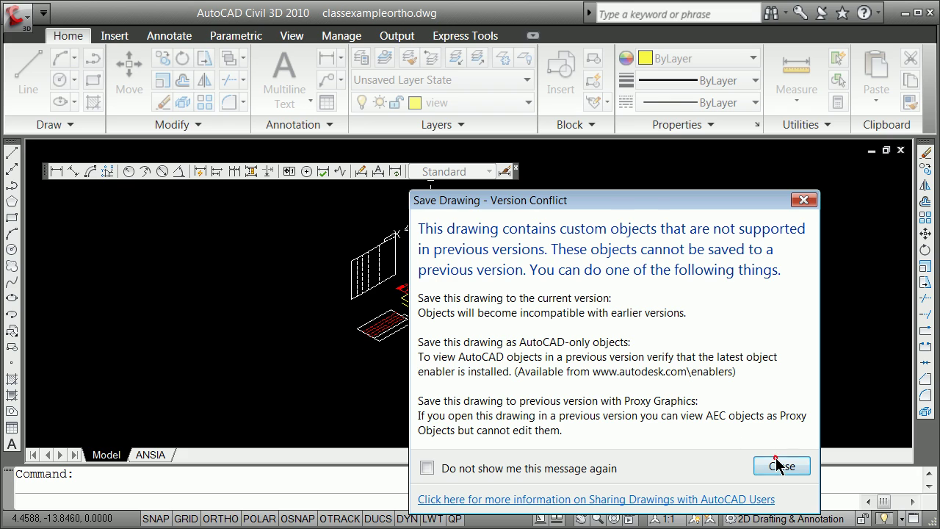
{"action": "left_click", "coordinate": [779, 464]}
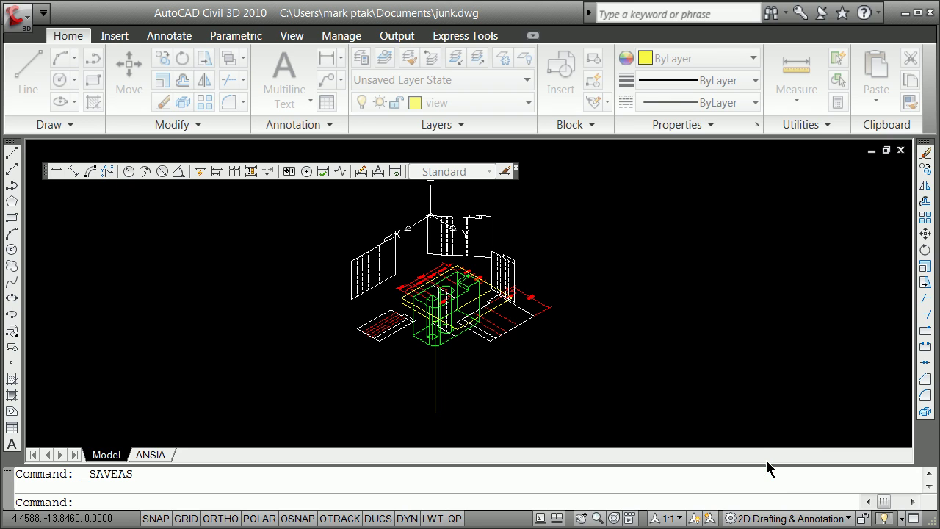
- Quit AutoCAD, launch Google SketchUp 7, and restore then re-maximize its window
{"action": "left_click", "coordinate": [933, 12]}
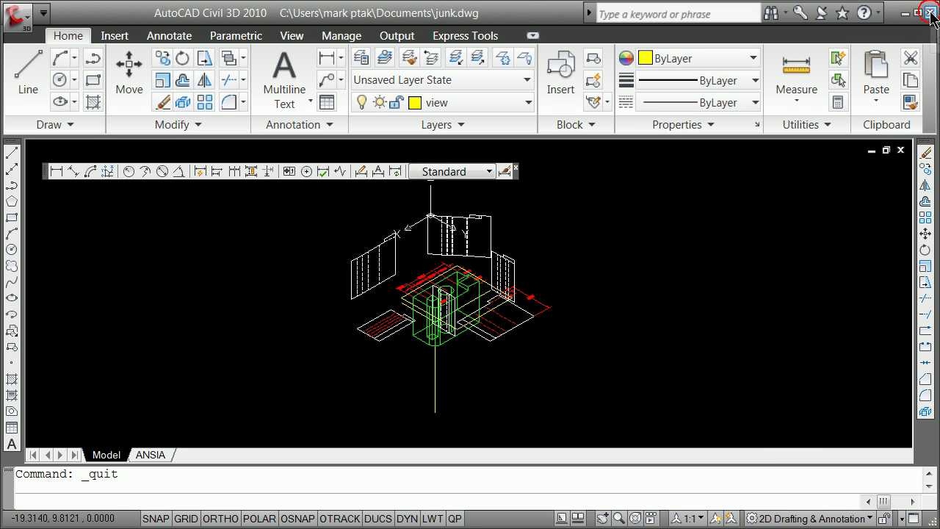
{"action": "left_click", "coordinate": [927, 12]}
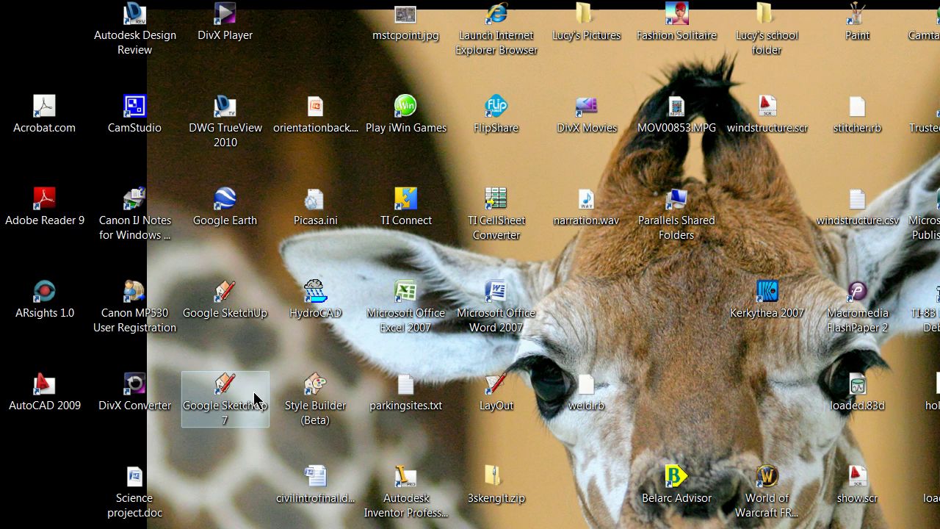
{"action": "double_click", "coordinate": [224, 390]}
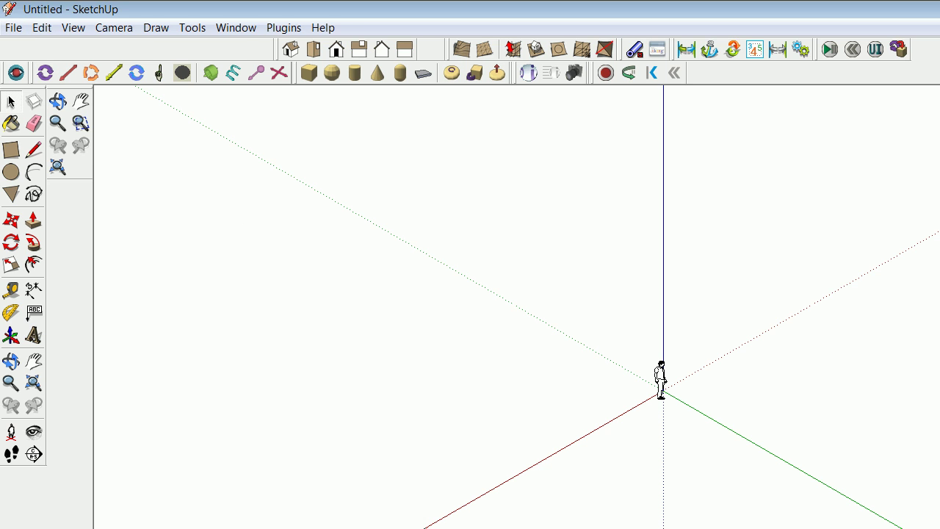
{"action": "key", "text": "super+Down"}
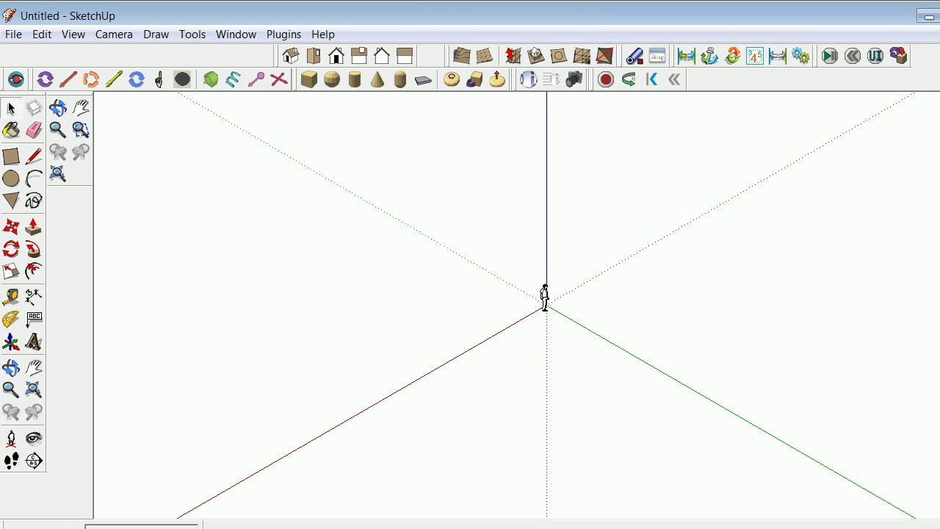
{"action": "key", "text": "super+Up"}
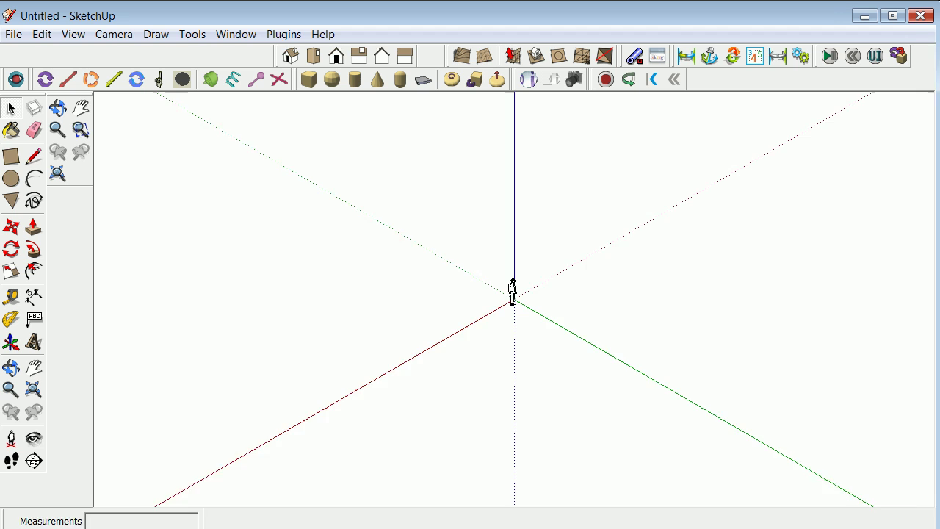
- Import junk.dwg, dismiss the import summary, place the model and orbit around it
{"action": "left_click", "coordinate": [15, 36]}
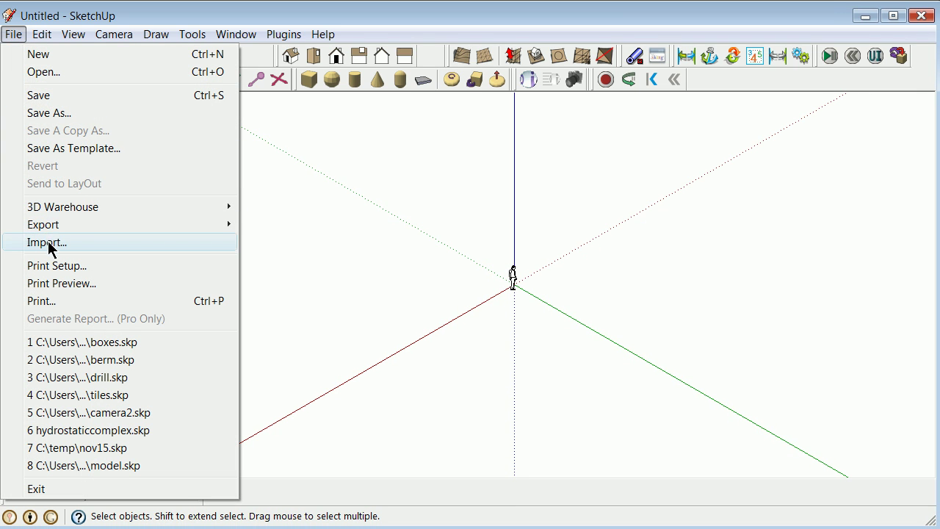
{"action": "left_click", "coordinate": [204, 247]}
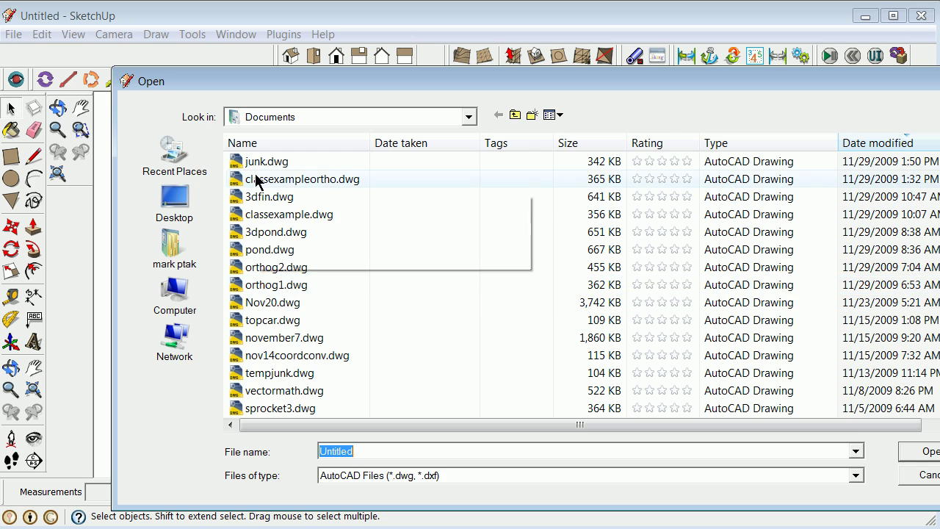
{"action": "left_click", "coordinate": [258, 165]}
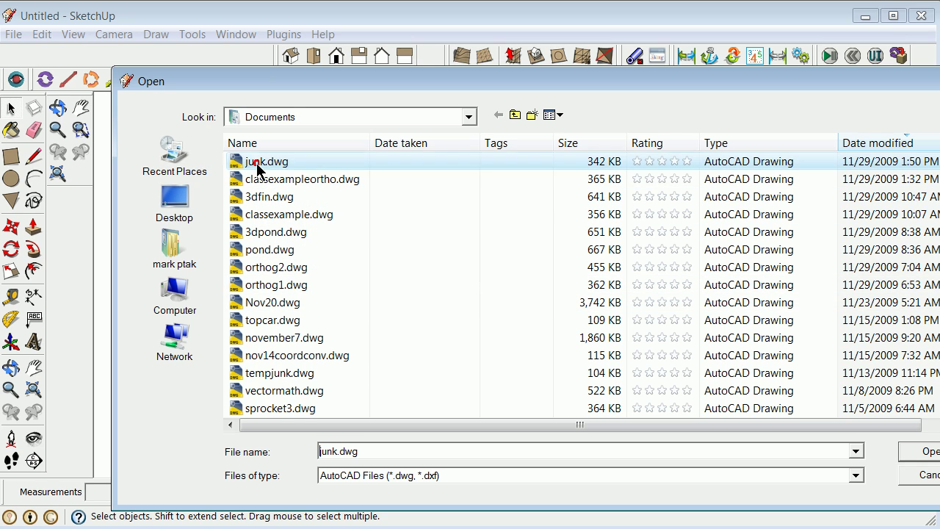
{"action": "left_click", "coordinate": [932, 450]}
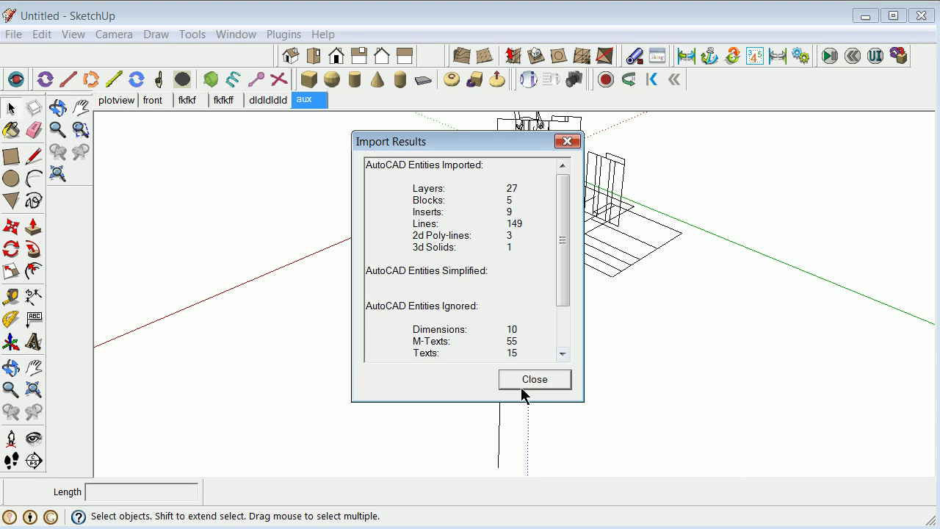
{"action": "left_click", "coordinate": [523, 384]}
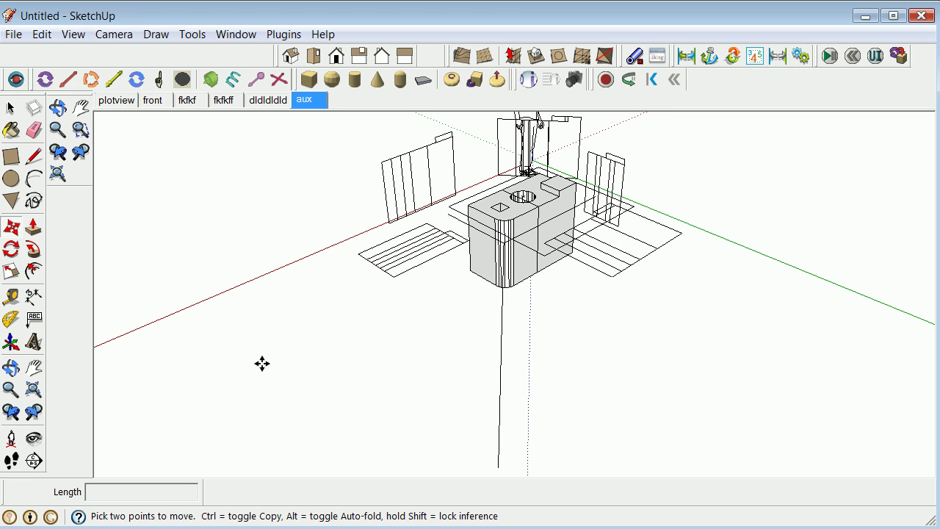
{"action": "left_click", "coordinate": [11, 367]}
{"action": "left_click_drag", "start_coordinate": [455, 367], "coordinate": [802, 295]}
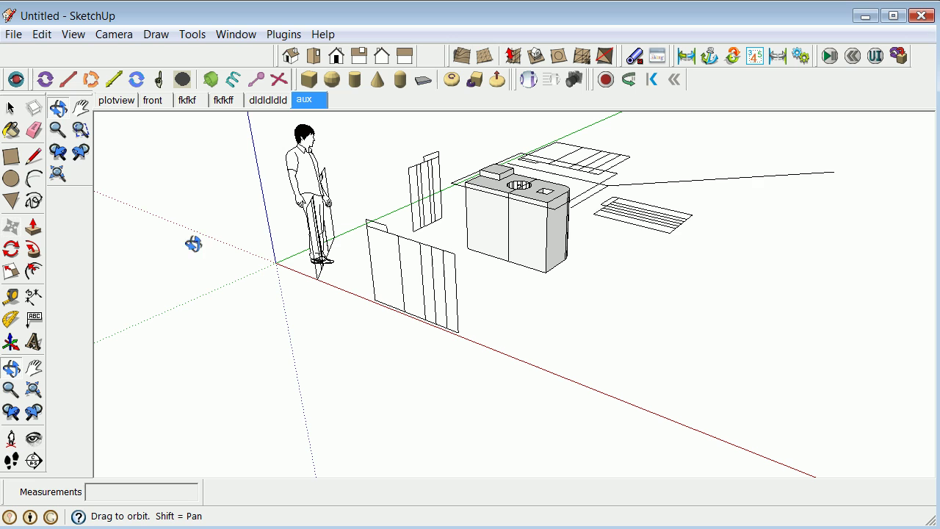
{"action": "left_click", "coordinate": [9, 108]}
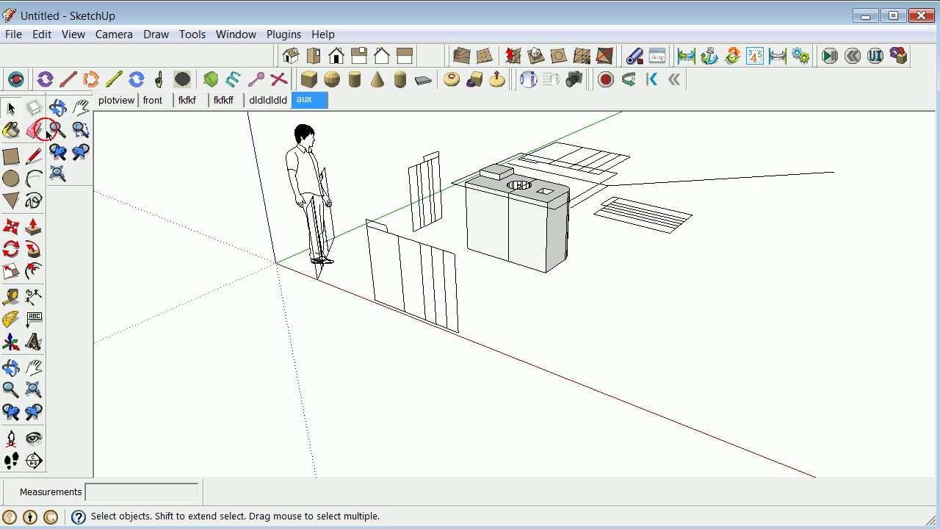
- Explode the imported group into its separate parts
{"action": "left_click", "coordinate": [457, 260]}
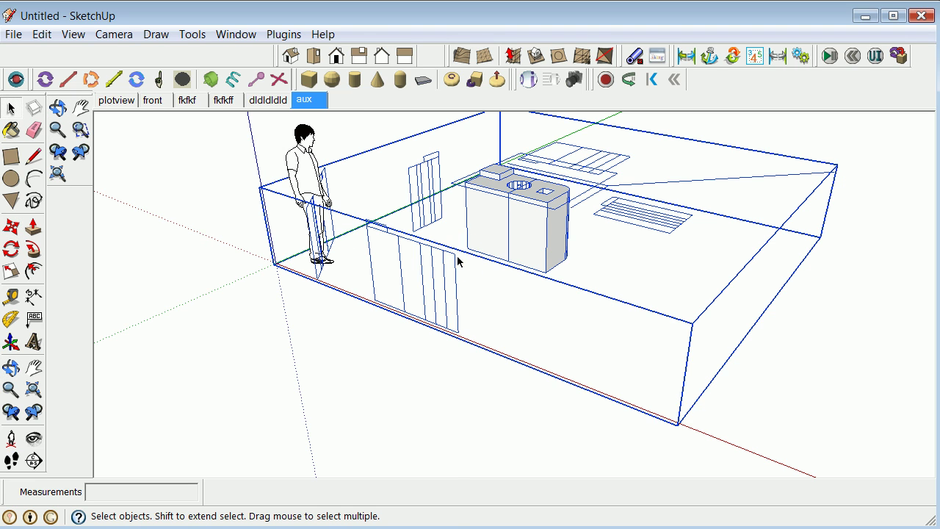
{"action": "right_click", "coordinate": [457, 261]}
{"action": "left_click", "coordinate": [504, 377]}
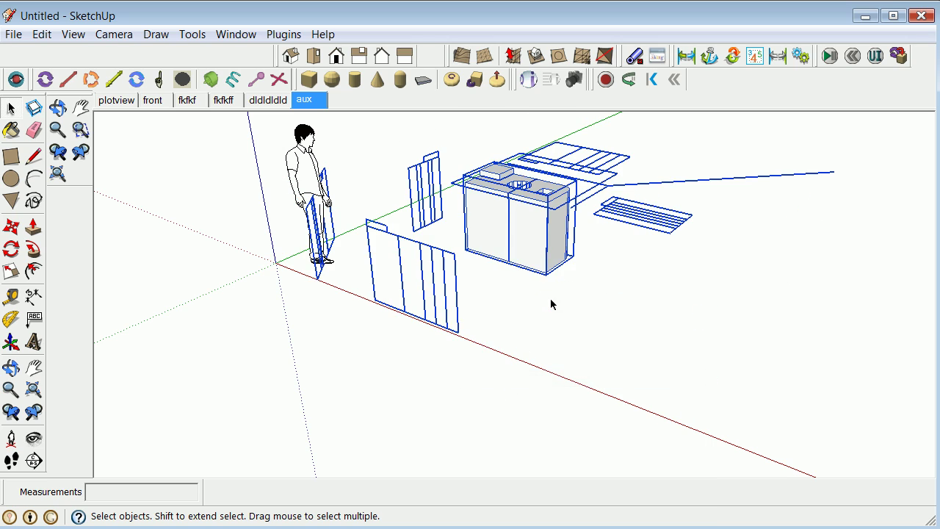
{"action": "left_click", "coordinate": [487, 288]}
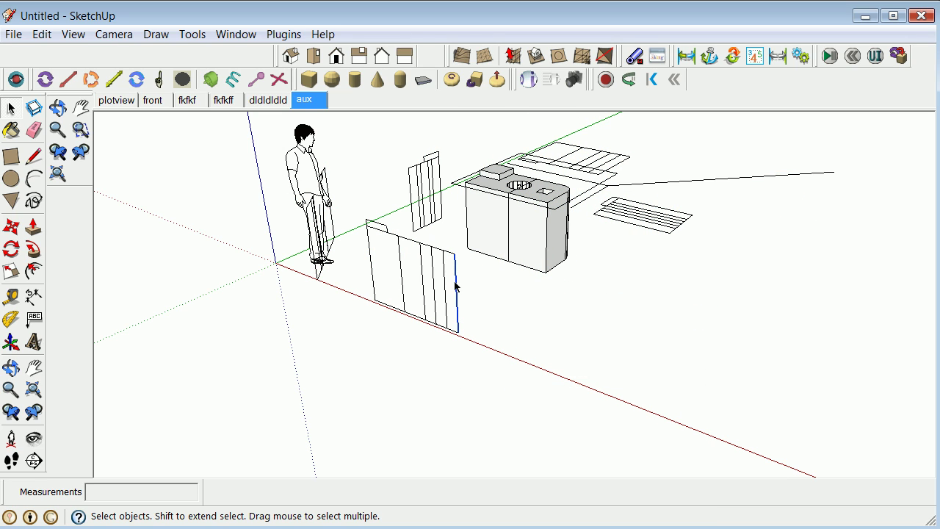
- Cut the front and rear wall panels out of the model
{"action": "left_click_drag", "start_coordinate": [357, 208], "coordinate": [467, 356]}
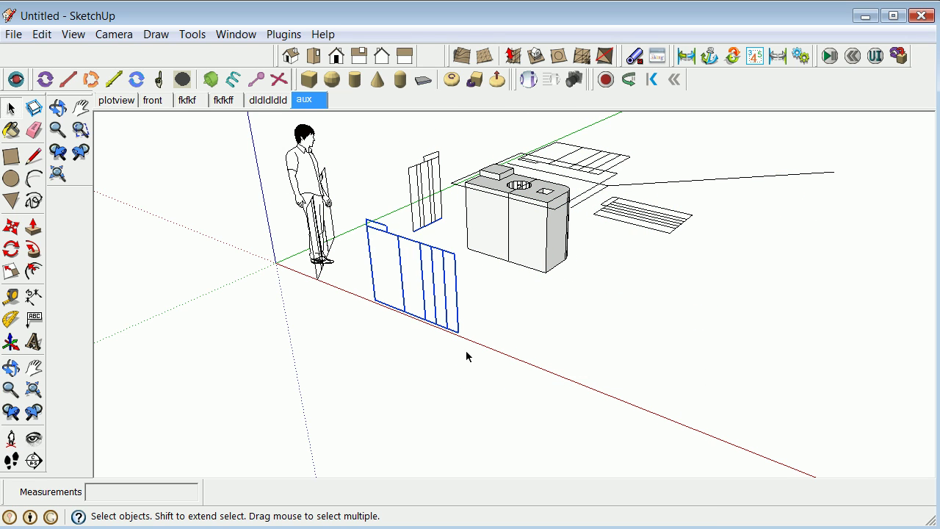
{"action": "left_click", "coordinate": [470, 302]}
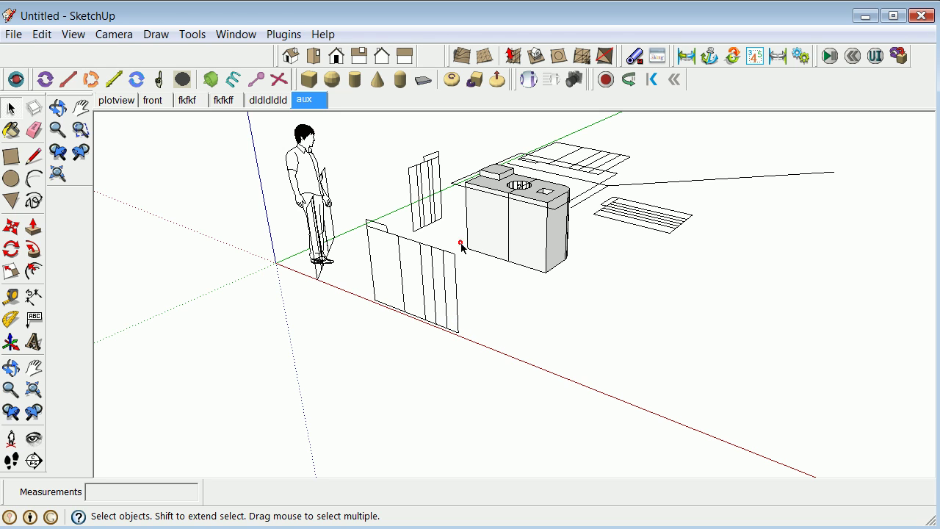
{"action": "left_click_drag", "start_coordinate": [316, 335], "coordinate": [348, 329]}
{"action": "left_click", "coordinate": [383, 259]}
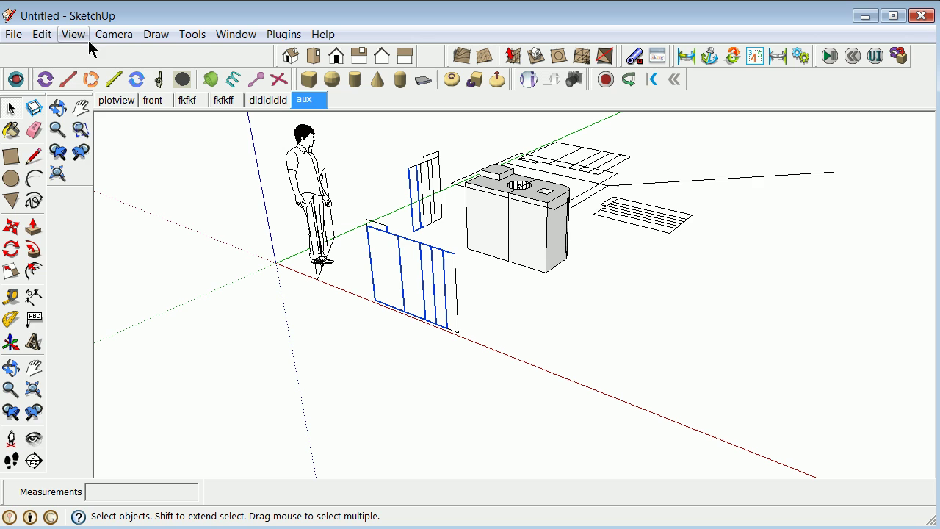
{"action": "left_click", "coordinate": [41, 33]}
{"action": "left_click", "coordinate": [65, 94]}
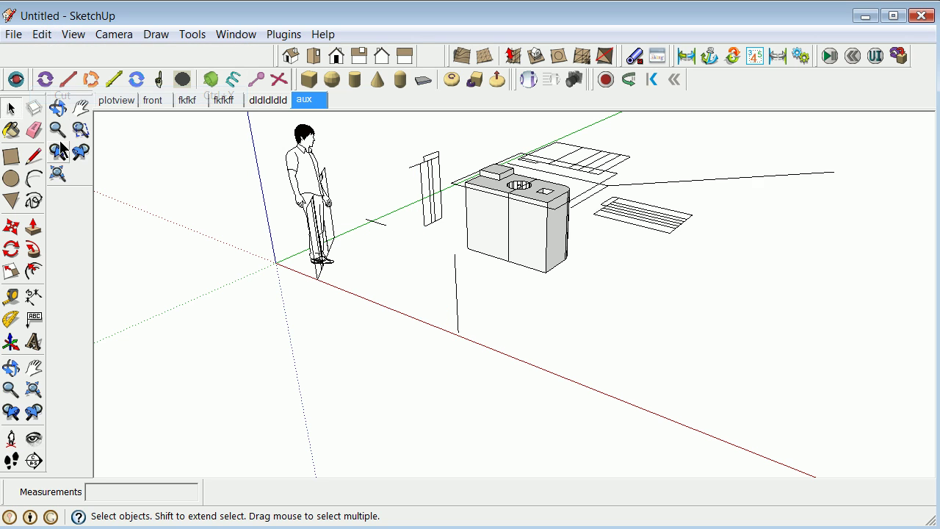
- Erase the thin vertical panel and stray vertical line, and delete the person figure
{"action": "left_click", "coordinate": [33, 130]}
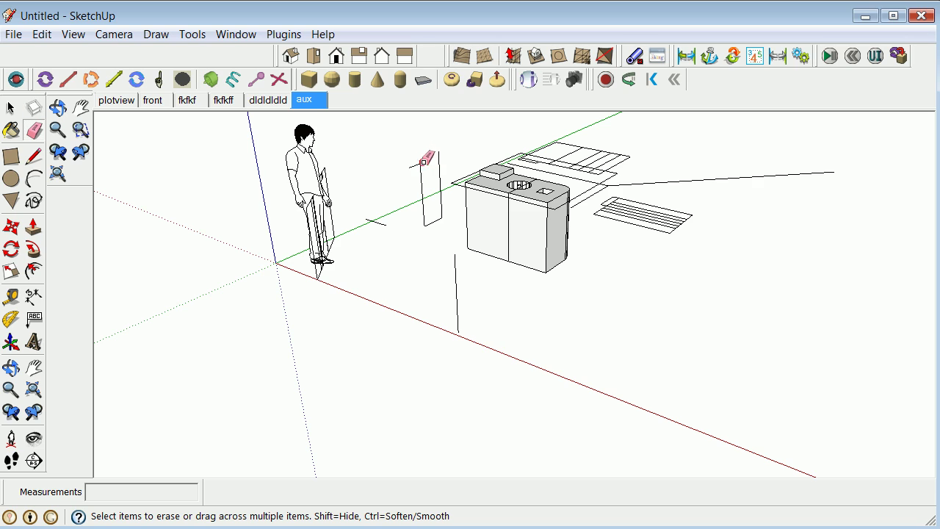
{"action": "left_click", "coordinate": [424, 161]}
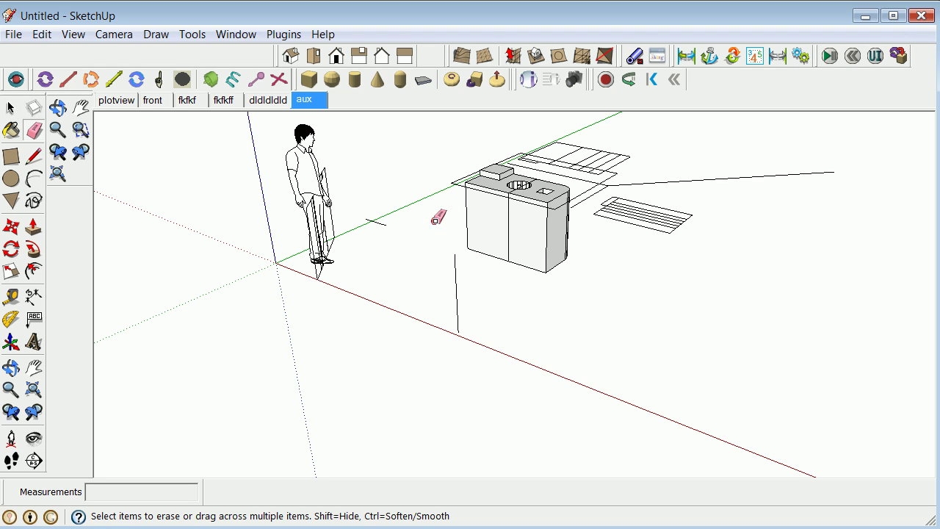
{"action": "left_click", "coordinate": [456, 266]}
{"action": "left_click", "coordinate": [10, 108]}
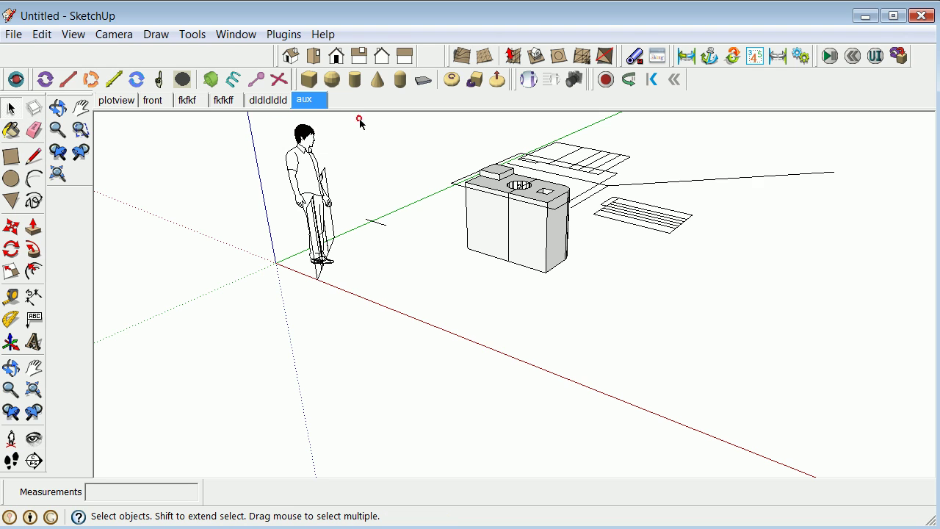
{"action": "left_click_drag", "start_coordinate": [359, 122], "coordinate": [246, 292]}
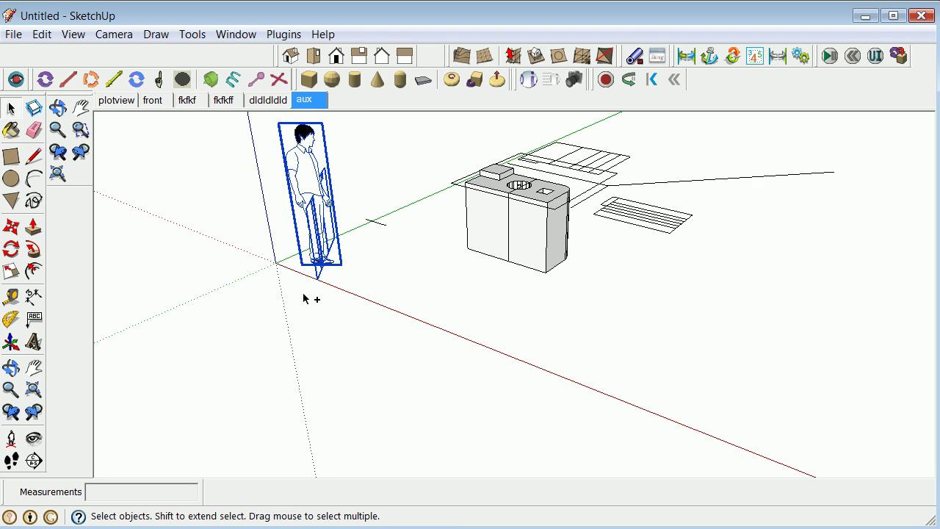
{"action": "key", "text": "Delete"}
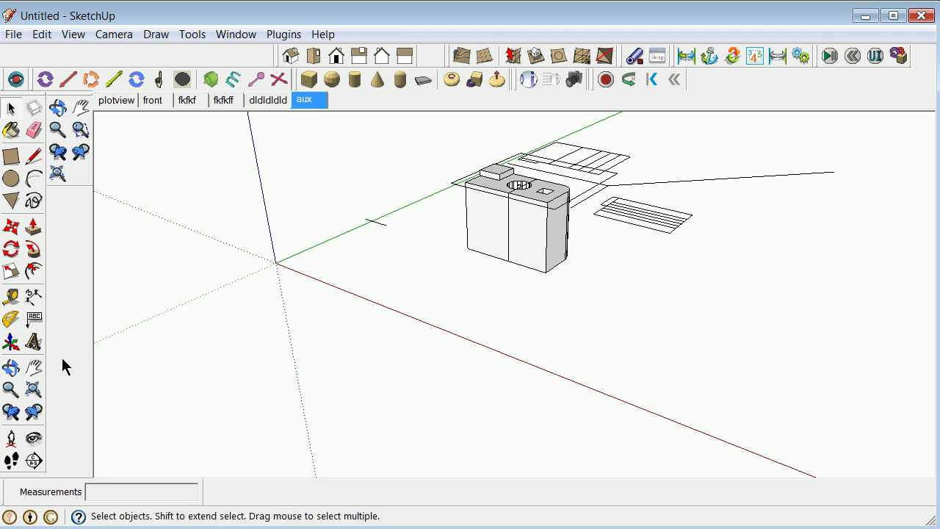
- Delete the stray flat sheet geometry on both sides of the solid
{"action": "left_click", "coordinate": [10, 367]}
{"action": "left_click_drag", "start_coordinate": [819, 265], "coordinate": [583, 275]}
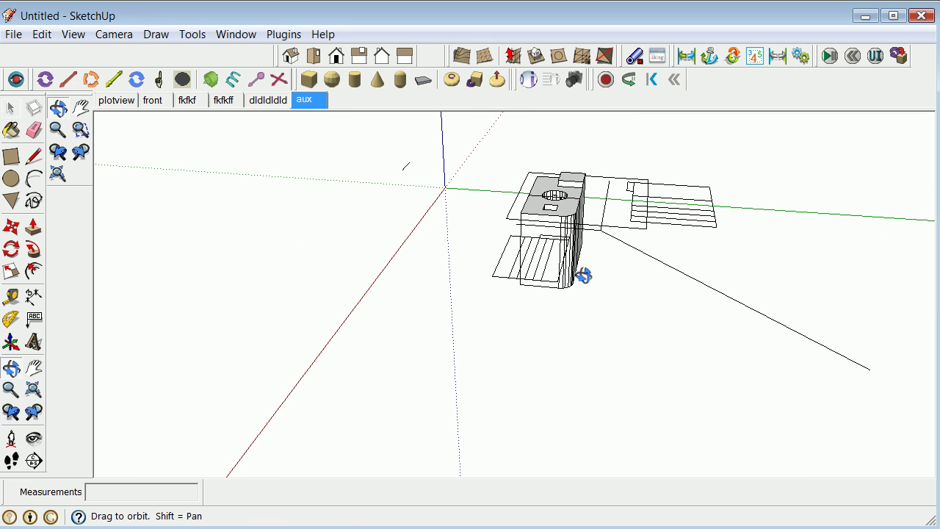
{"action": "left_click", "coordinate": [11, 108]}
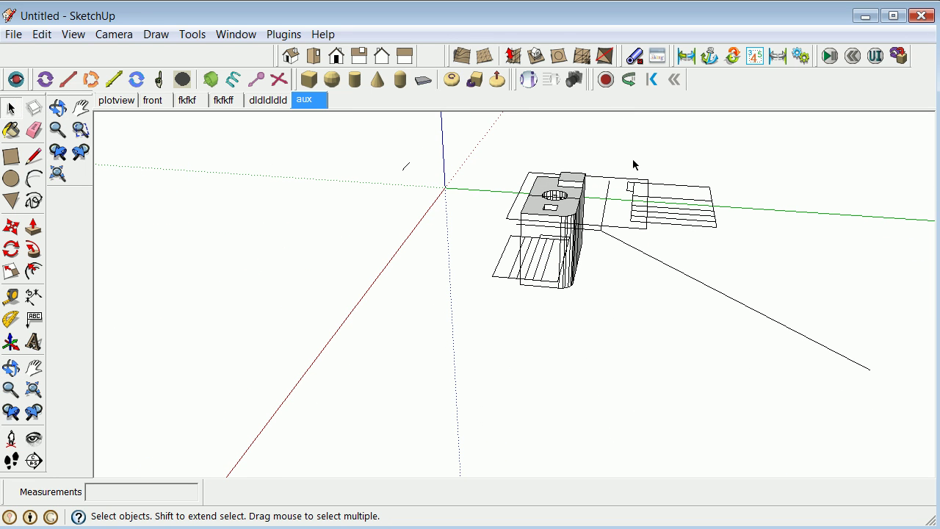
{"action": "left_click_drag", "start_coordinate": [597, 162], "coordinate": [804, 302]}
{"action": "key", "text": "Delete"}
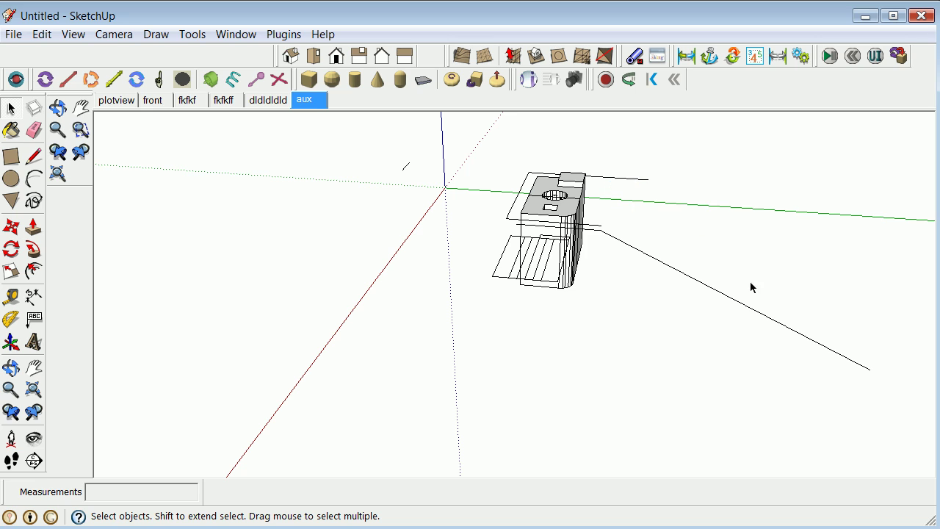
{"action": "scroll", "coordinate": [572, 250], "scroll_direction": "up", "scroll_amount": 3}
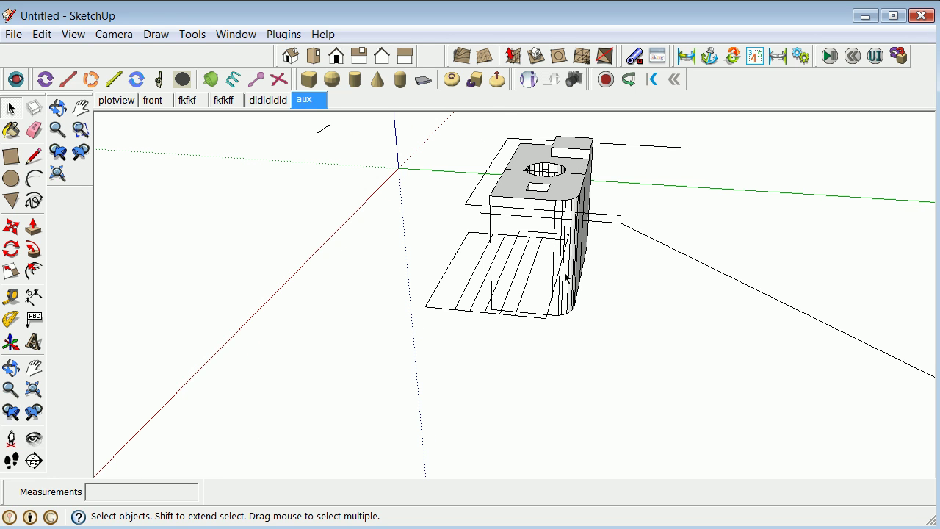
{"action": "left_click", "coordinate": [10, 367]}
{"action": "left_click_drag", "start_coordinate": [746, 335], "coordinate": [500, 338]}
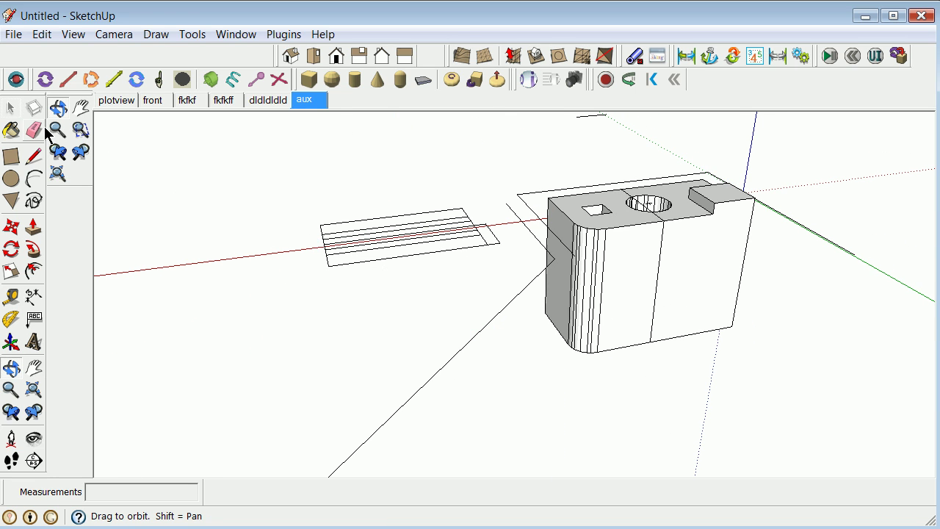
{"action": "left_click", "coordinate": [11, 110]}
{"action": "left_click_drag", "start_coordinate": [267, 187], "coordinate": [513, 331]}
{"action": "key", "text": "Delete"}
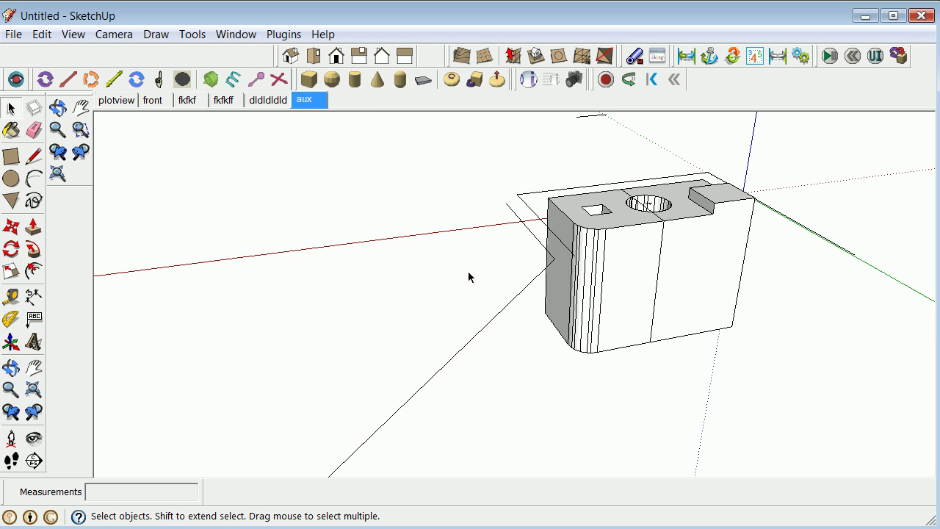
- Erase the three loose diagonal edges on the solid
{"action": "left_click", "coordinate": [524, 287]}
{"action": "right_click", "coordinate": [526, 287]}
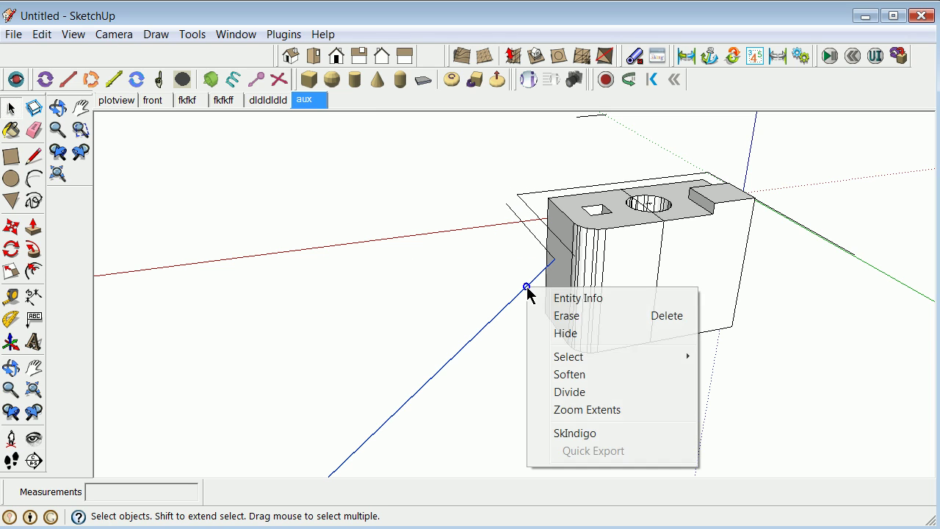
{"action": "left_click", "coordinate": [577, 317]}
{"action": "left_click", "coordinate": [552, 261]}
{"action": "right_click", "coordinate": [552, 259]}
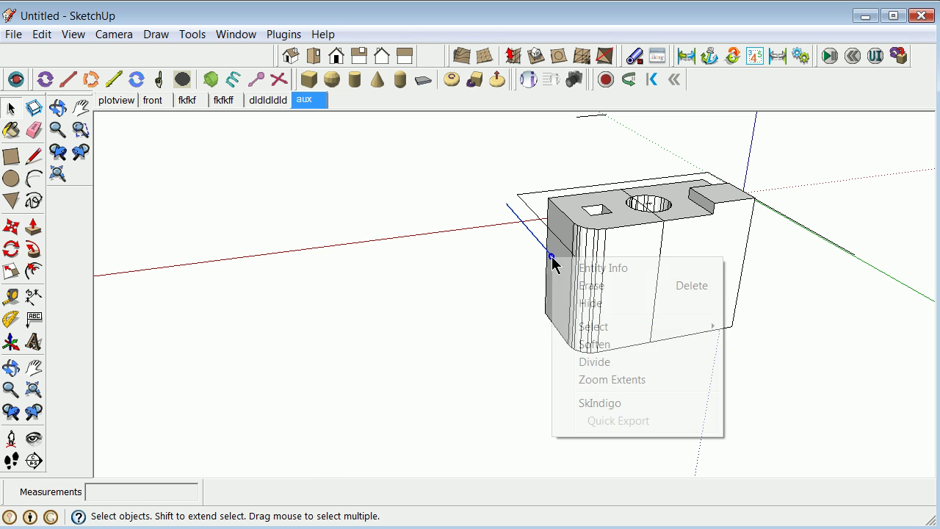
{"action": "left_click", "coordinate": [588, 286]}
{"action": "left_click", "coordinate": [526, 201]}
{"action": "left_click", "coordinate": [531, 203]}
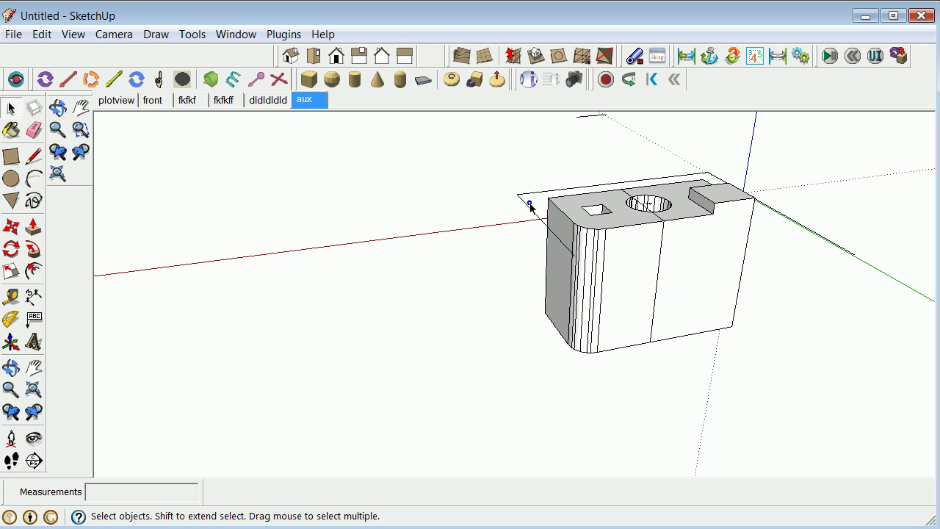
{"action": "left_click", "coordinate": [535, 216]}
{"action": "right_click", "coordinate": [534, 217]}
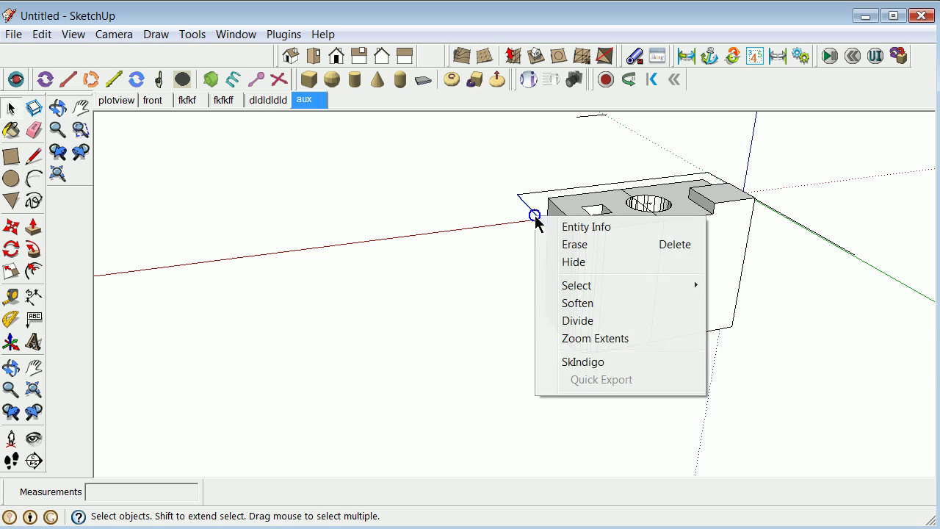
{"action": "left_click", "coordinate": [581, 253]}
- Erase the vertical split line on the front face and the edge by the circular hole
{"action": "left_click", "coordinate": [661, 255]}
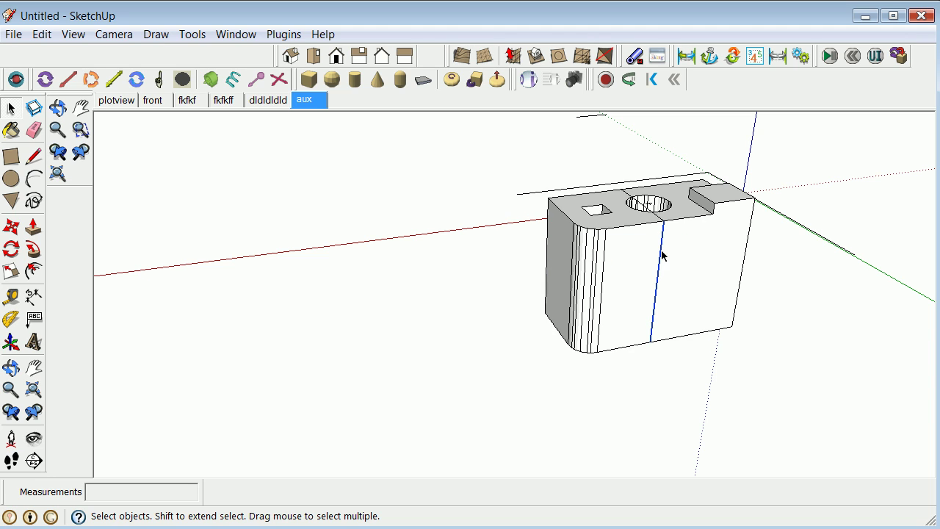
{"action": "right_click", "coordinate": [662, 253]}
{"action": "left_click", "coordinate": [692, 279]}
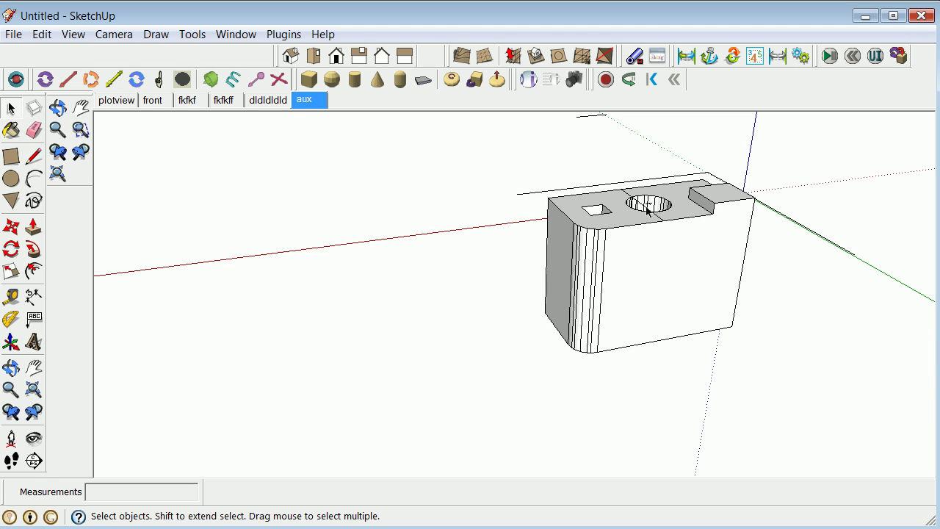
{"action": "right_click", "coordinate": [648, 209]}
{"action": "left_click", "coordinate": [686, 235]}
{"action": "left_click", "coordinate": [11, 367]}
{"action": "left_click_drag", "start_coordinate": [244, 320], "coordinate": [382, 242]}
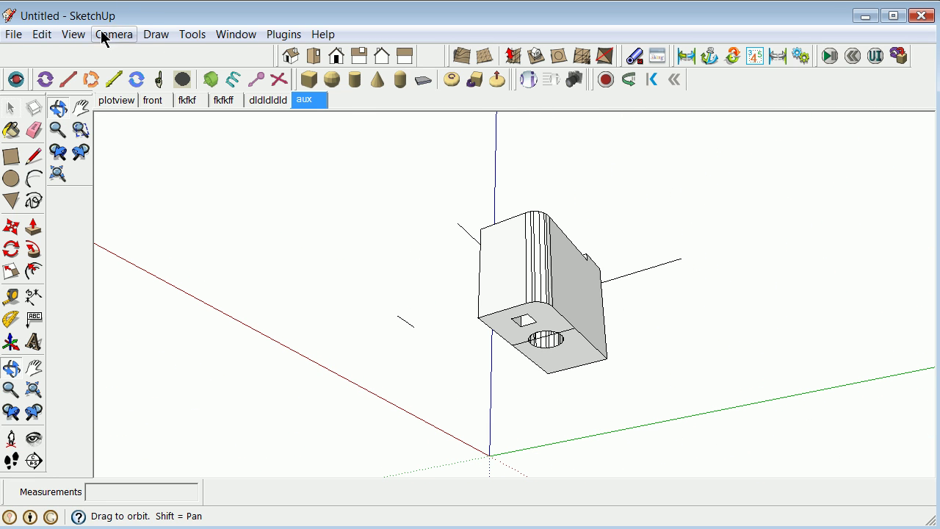
- Set the face style to X-ray and orbit around the model, including from below
{"action": "left_click", "coordinate": [71, 34]}
{"action": "mouse_move", "coordinate": [150, 231]}
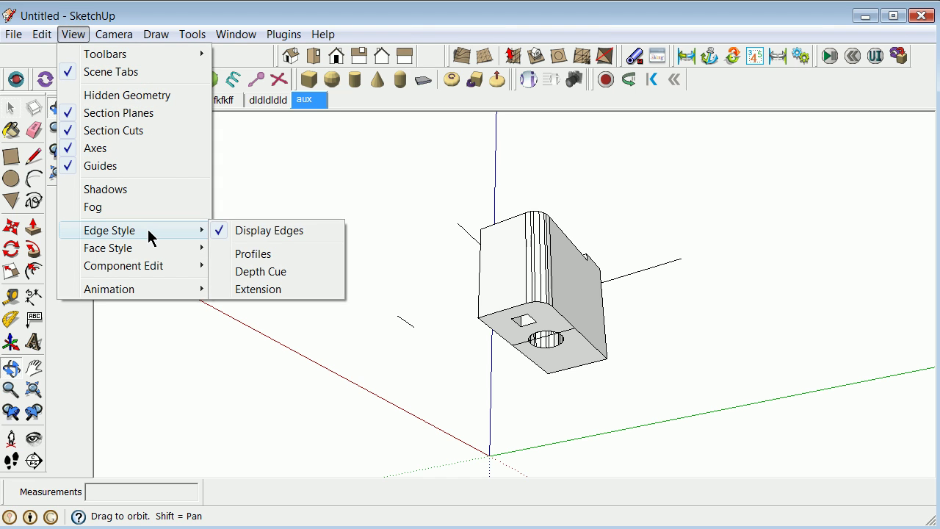
{"action": "mouse_move", "coordinate": [147, 249]}
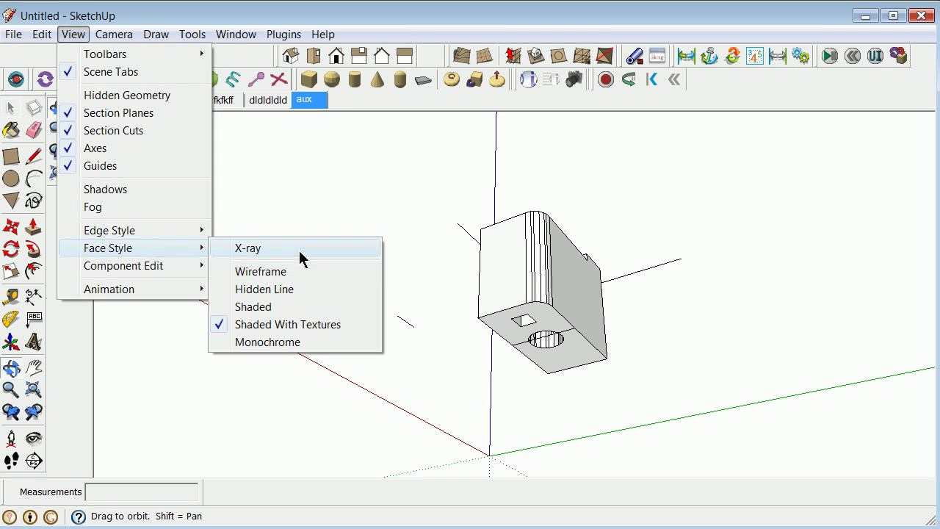
{"action": "left_click", "coordinate": [297, 249]}
{"action": "scroll", "coordinate": [485, 270], "scroll_direction": "up", "scroll_amount": 3}
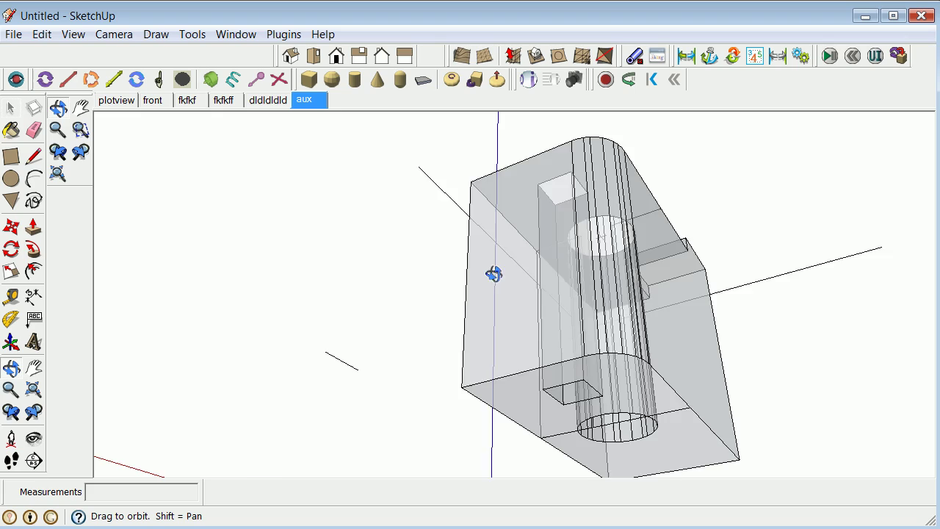
{"action": "left_click_drag", "start_coordinate": [495, 273], "coordinate": [634, 159]}
{"action": "left_click_drag", "start_coordinate": [690, 369], "coordinate": [362, 252]}
{"action": "left_click_drag", "start_coordinate": [733, 186], "coordinate": [565, 392]}
{"action": "scroll", "coordinate": [683, 311], "scroll_direction": "down", "scroll_amount": 8}
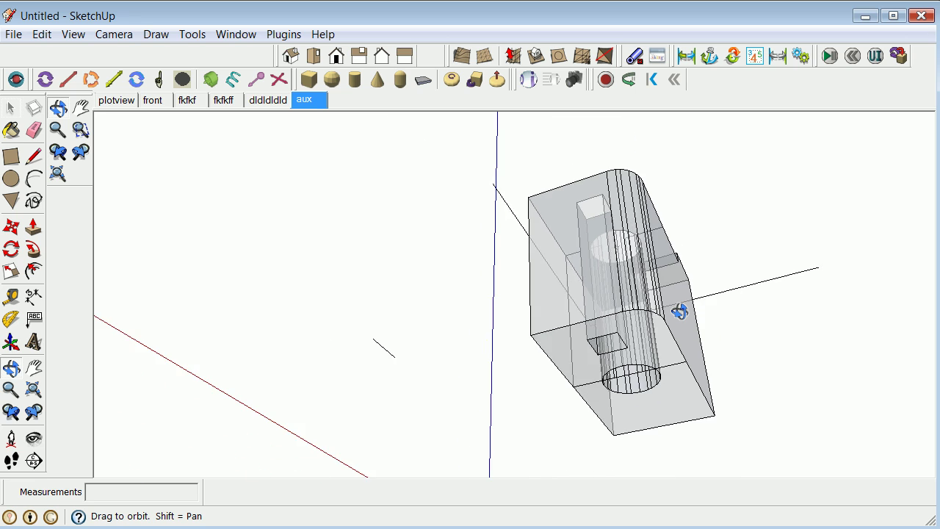
{"action": "left_click_drag", "start_coordinate": [695, 343], "coordinate": [445, 210]}
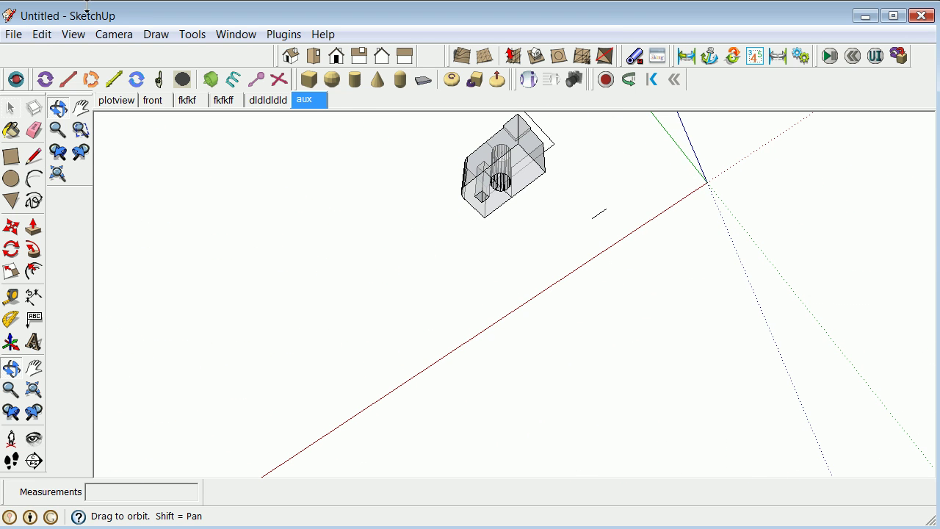
- Switch to the Top standard view with Parallel Projection, then tilt into 3D
{"action": "left_click", "coordinate": [105, 37]}
{"action": "mouse_move", "coordinate": [168, 90]}
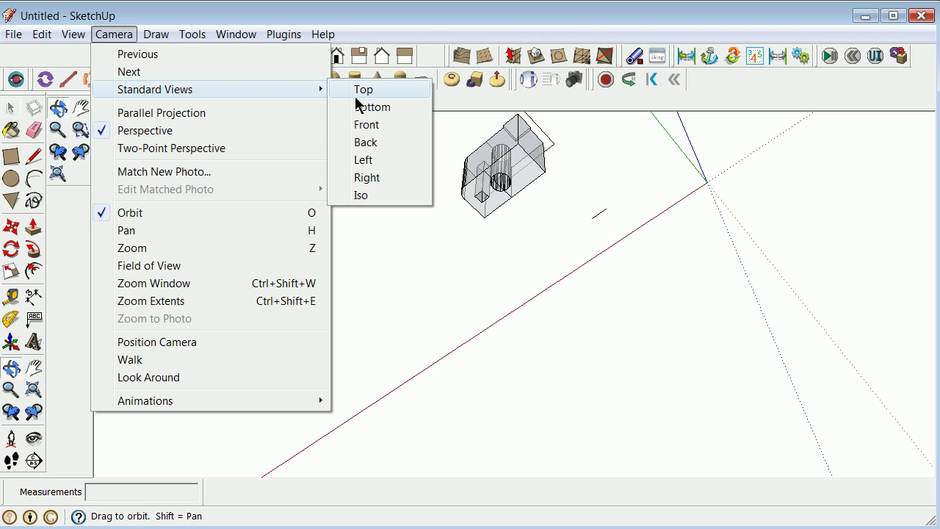
{"action": "left_click", "coordinate": [362, 90]}
{"action": "scroll", "coordinate": [562, 278], "scroll_direction": "up", "scroll_amount": 3}
{"action": "scroll", "coordinate": [550, 279], "scroll_direction": "down", "scroll_amount": 3}
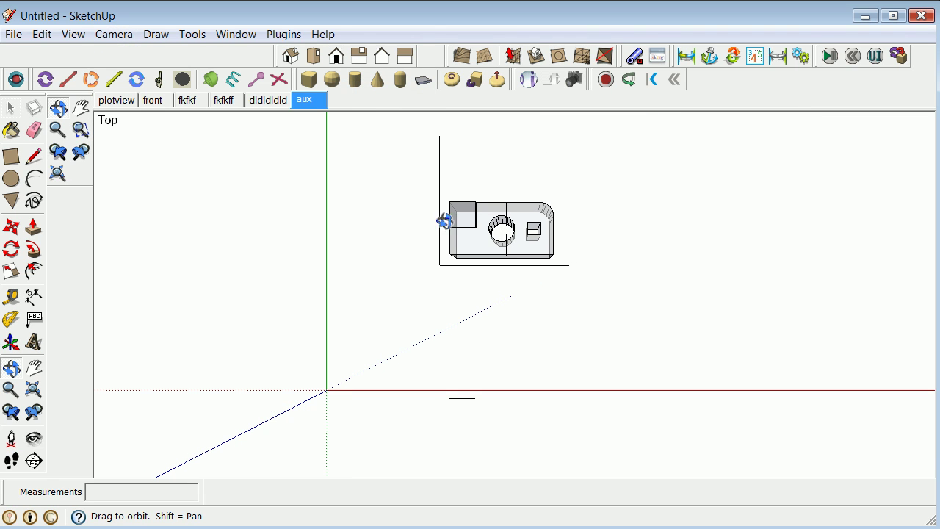
{"action": "left_click", "coordinate": [117, 35]}
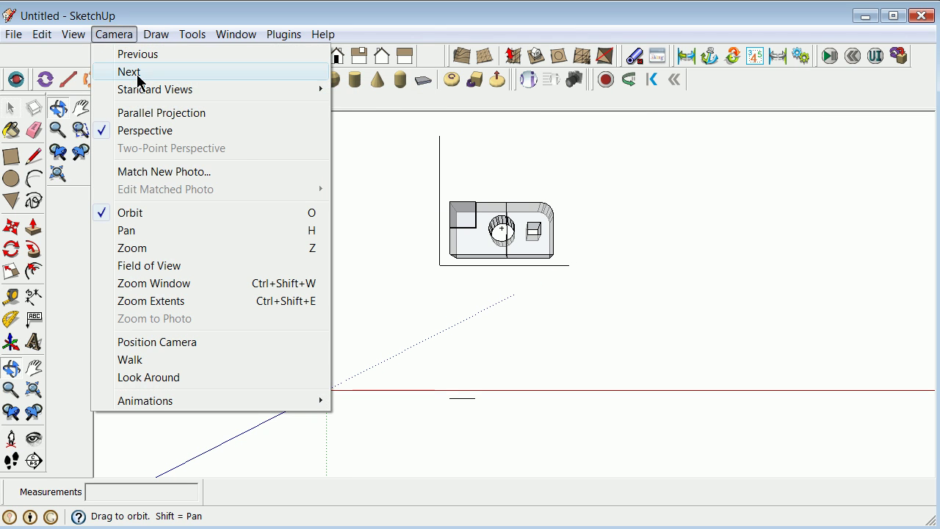
{"action": "left_click", "coordinate": [136, 111]}
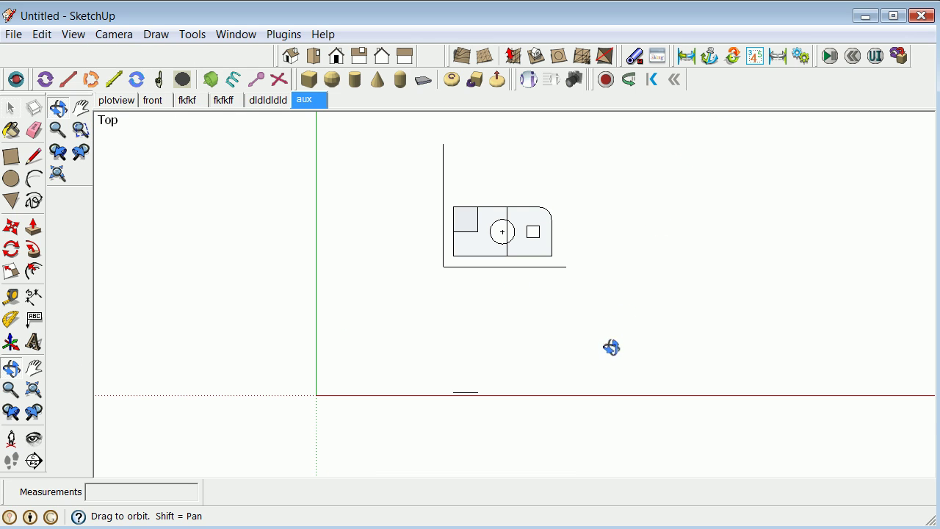
{"action": "left_click_drag", "start_coordinate": [611, 347], "coordinate": [588, 286]}
{"action": "scroll", "coordinate": [580, 285], "scroll_direction": "up", "scroll_amount": 3}
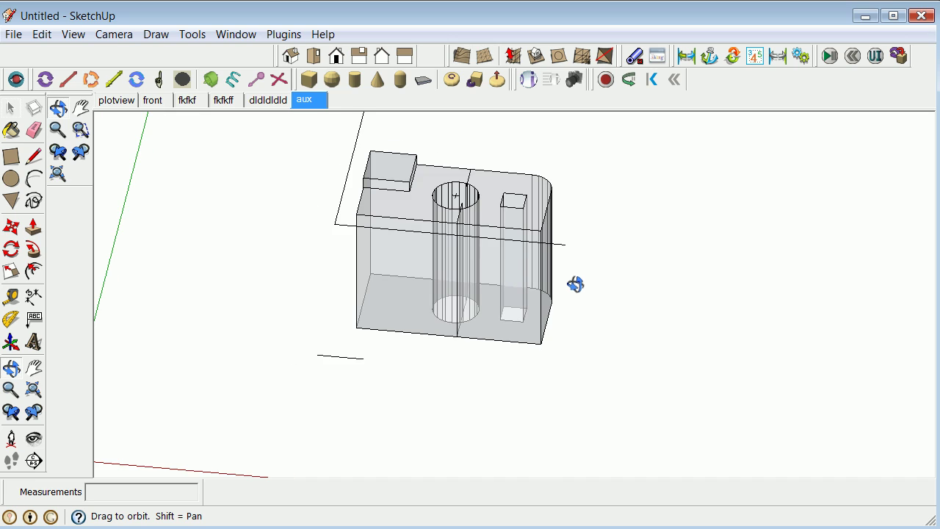
- Erase the long stray edge and the slanted stray edge beside the solid
{"action": "left_click", "coordinate": [14, 108]}
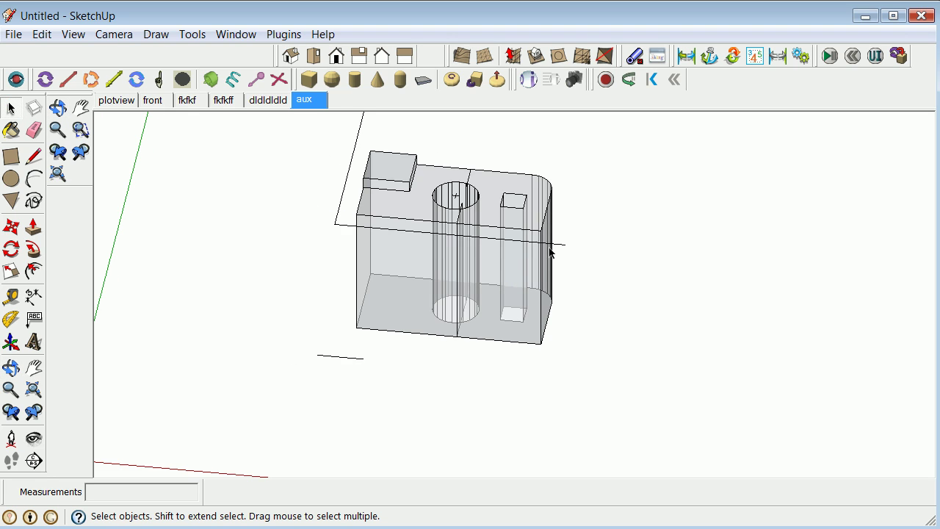
{"action": "right_click", "coordinate": [558, 245]}
{"action": "left_click", "coordinate": [601, 271]}
{"action": "right_click", "coordinate": [338, 211]}
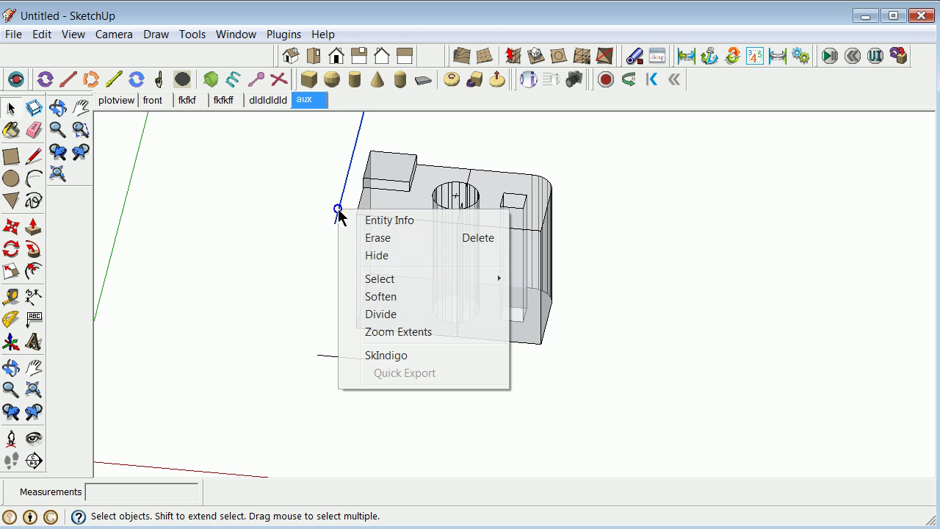
{"action": "left_click", "coordinate": [376, 236]}
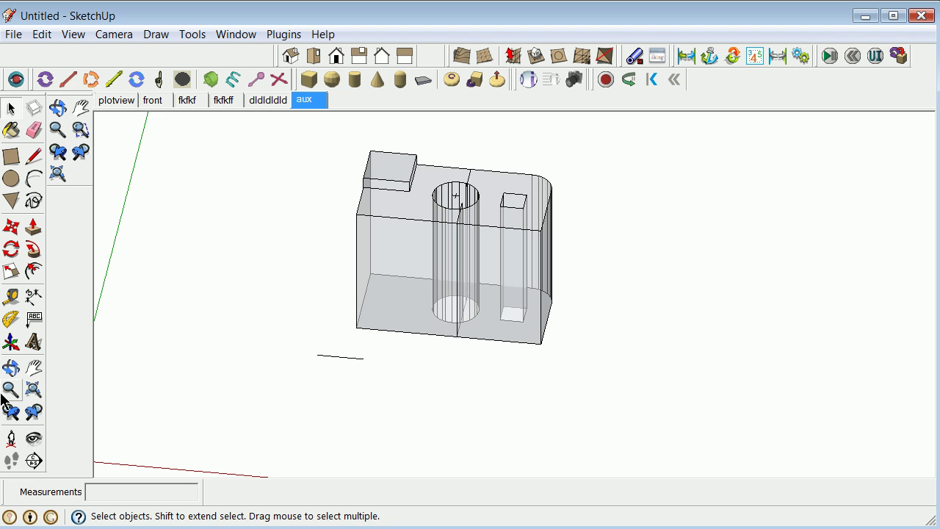
{"action": "middle_click_drag", "start_coordinate": [323, 228], "coordinate": [360, 290]}
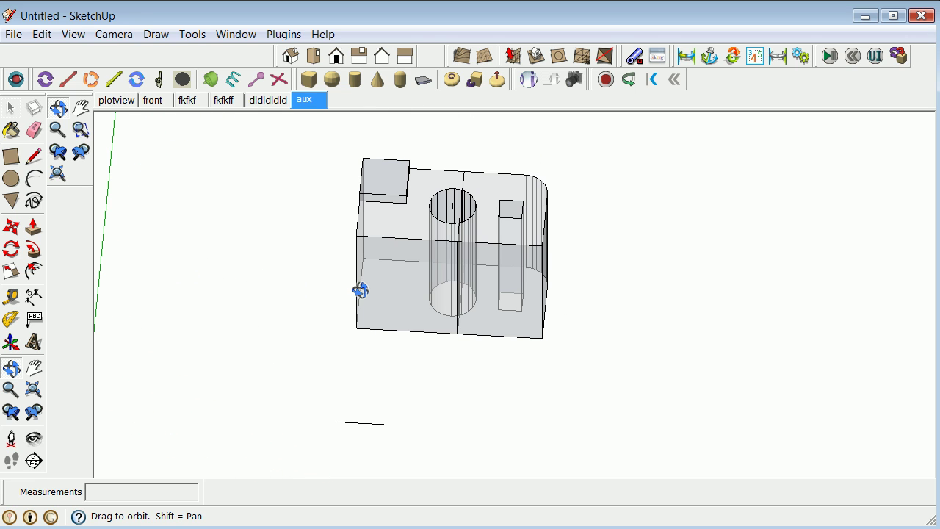
- Uncheck X-ray under Face Style and zoom out, triggering SketchUp's crash
{"action": "left_click", "coordinate": [74, 34]}
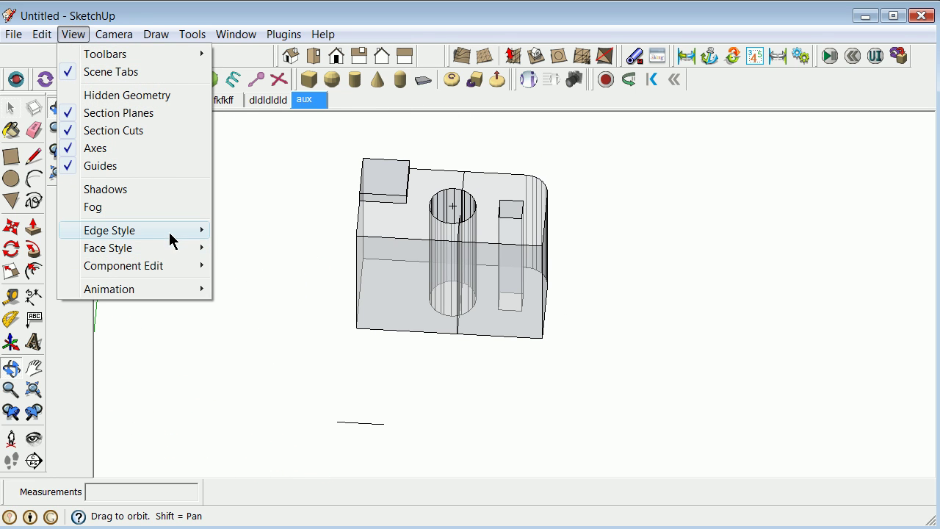
{"action": "mouse_move", "coordinate": [173, 248]}
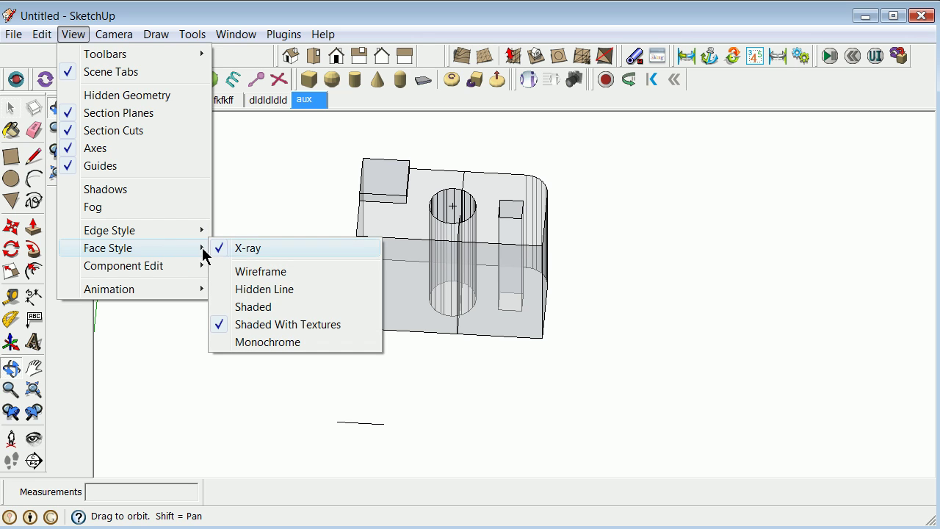
{"action": "left_click", "coordinate": [229, 247]}
{"action": "scroll", "coordinate": [414, 218], "scroll_direction": "down", "scroll_amount": 3}
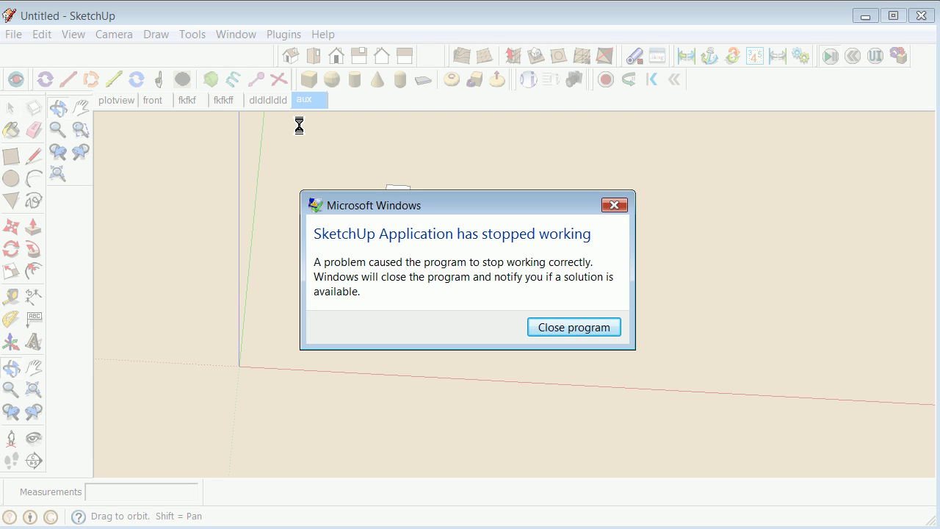
- Choose Close program in the 'SketchUp Application has stopped working' dialog
{"action": "left_click", "coordinate": [578, 327]}
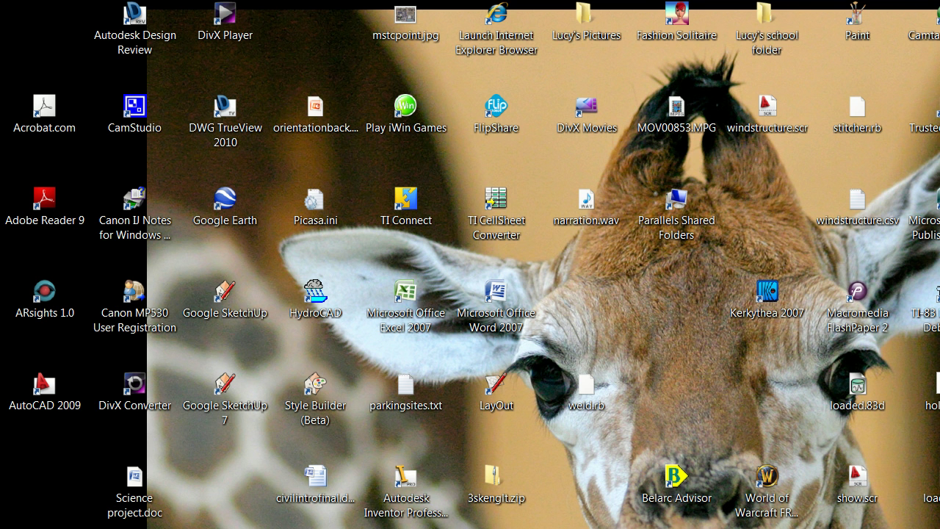